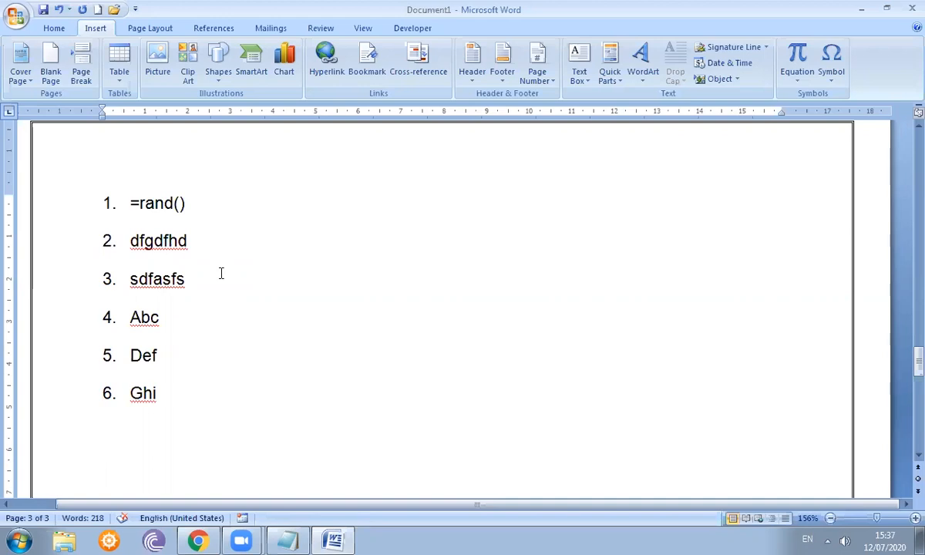
- Insert the built-in Puzzle cover page into the document and view it from its upper edge
click(21, 77)
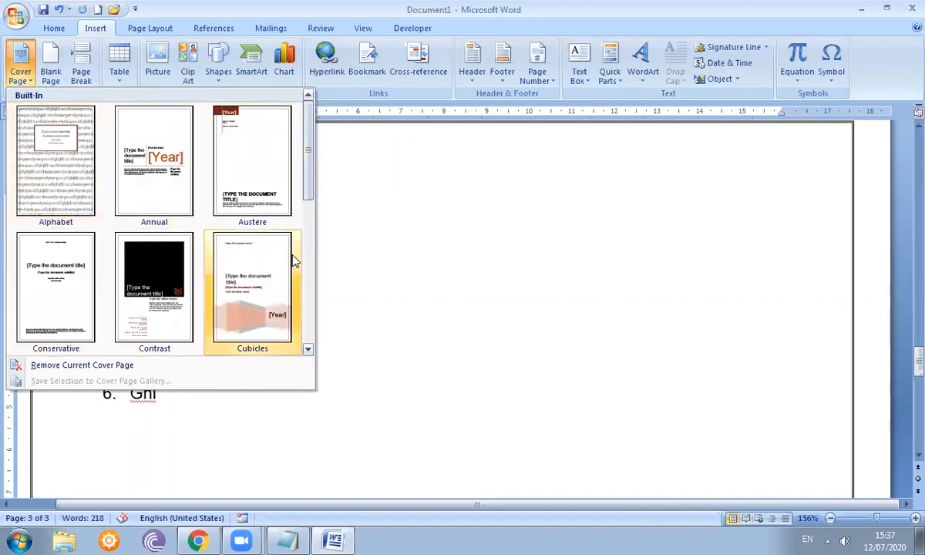
drag(309, 199, 308, 323)
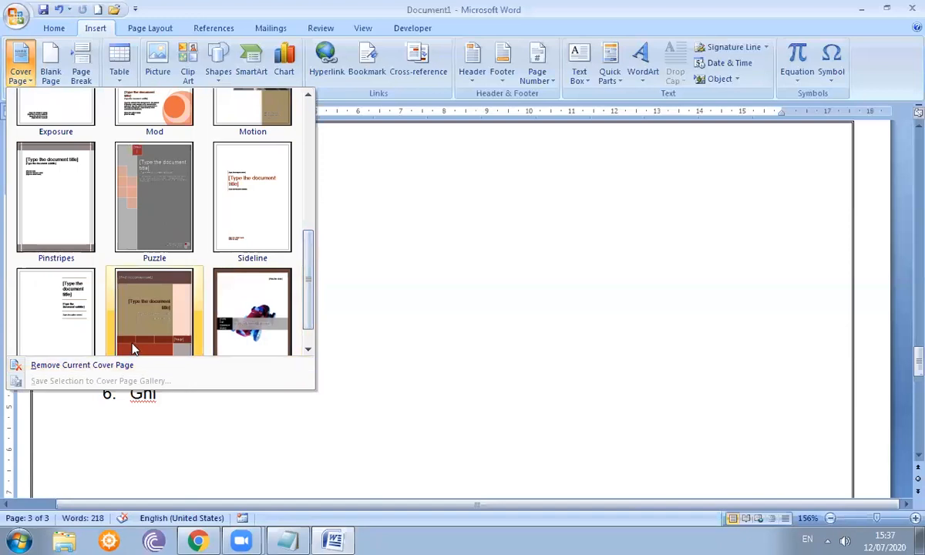
click(146, 213)
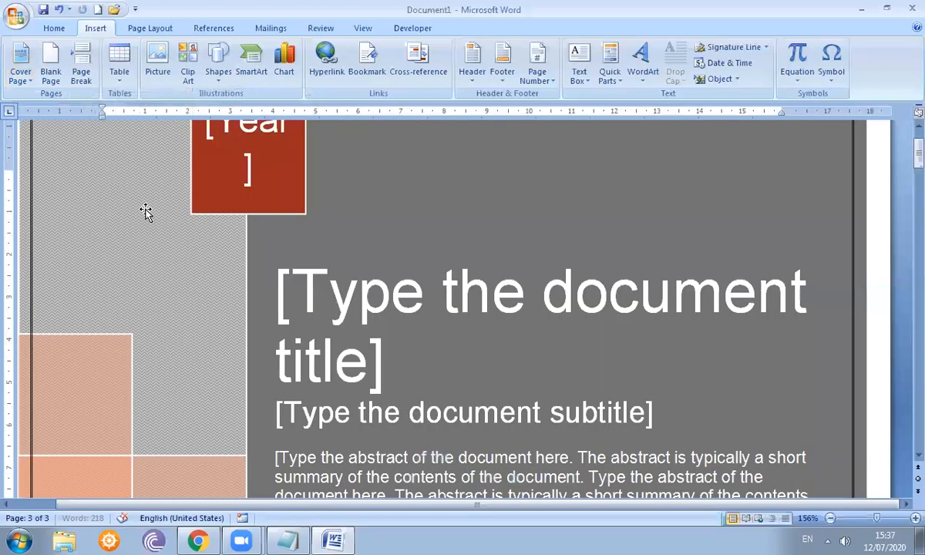
drag(918, 151, 904, 32)
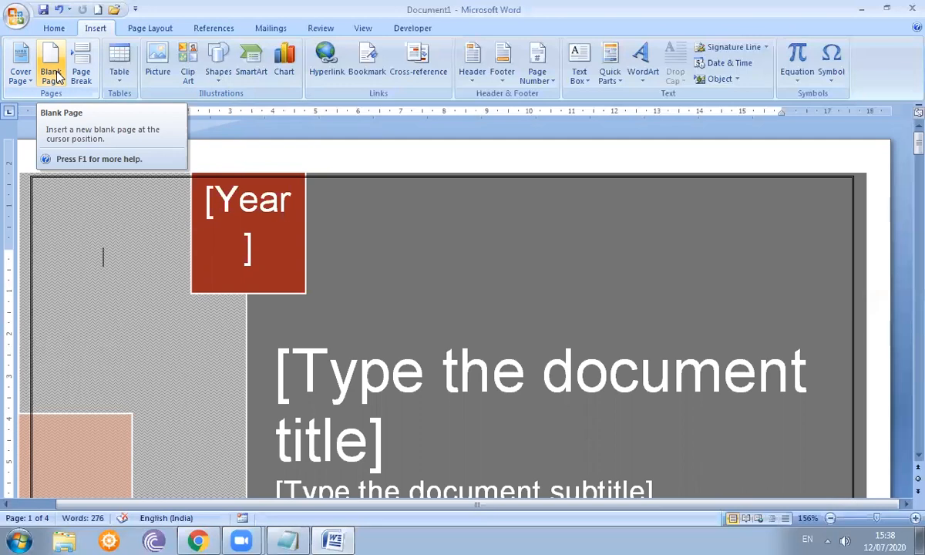
- Add a page break after the paragraph ending "that you specify directly." and insert a blank page
drag(918, 143, 918, 259)
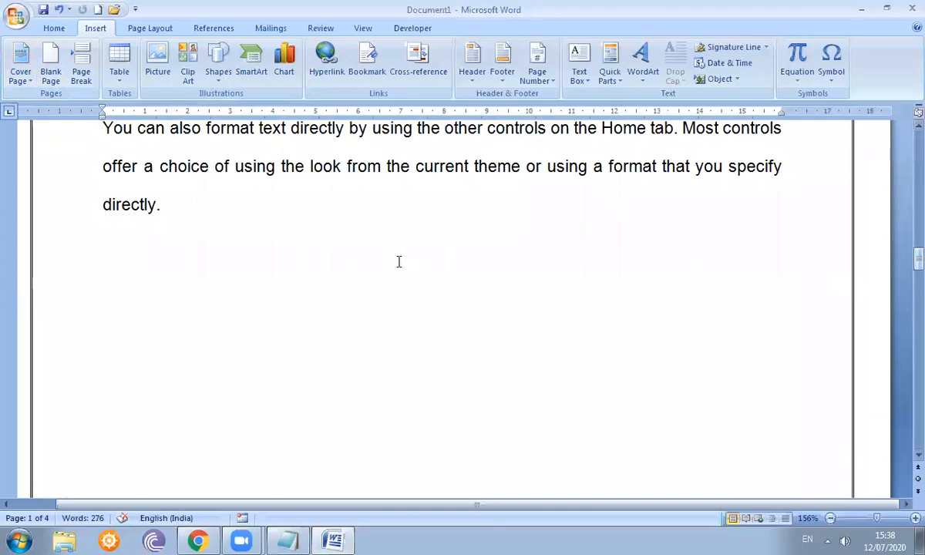
click(308, 218)
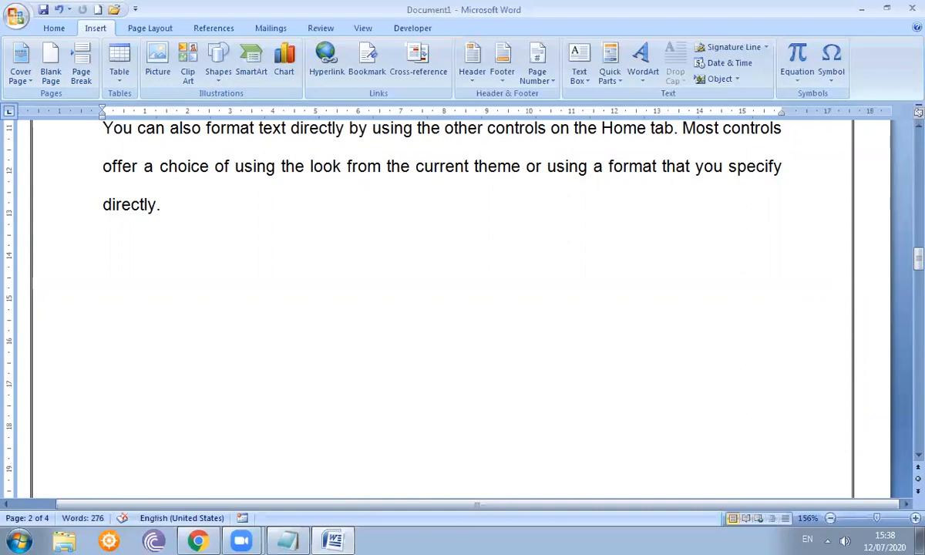
key(ctrl+Return)
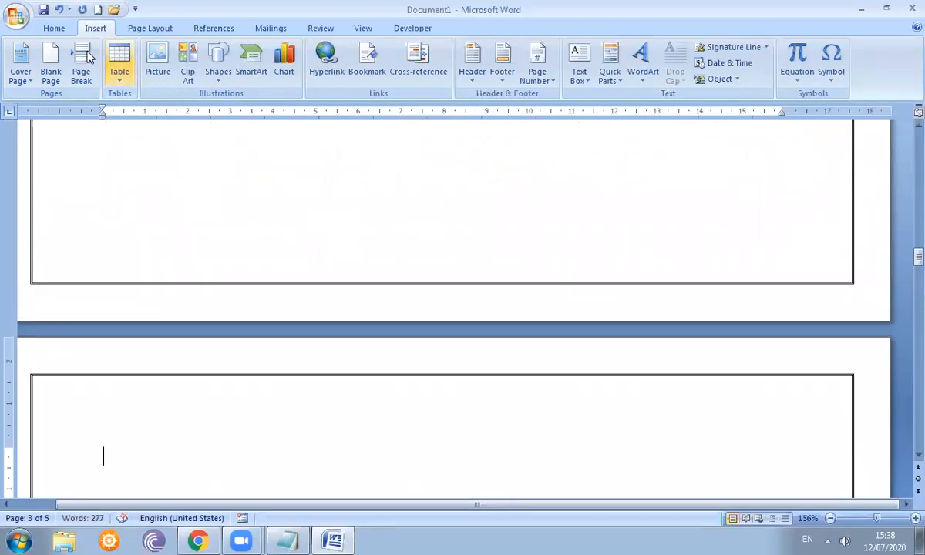
click(50, 74)
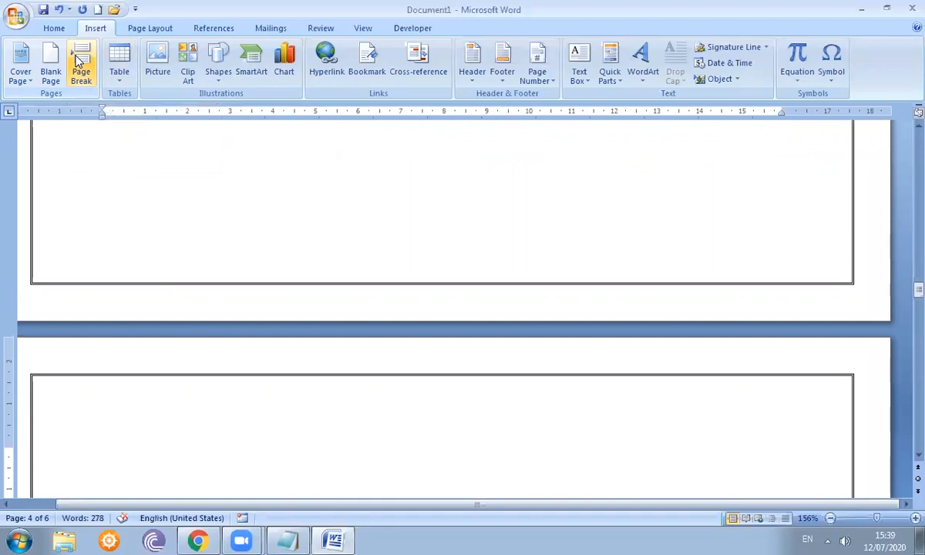
- Add an empty line and a page break before the paragraph beginning "You can easily change the formatting"
key(Up)
key(Up)
key(Up)
key(Up)
key(Up)
key(Up)
key(Up)
key(Up)
key(Up)
key(Up)
key(Up)
key(Up)
key(Up)
key(Up)
key(Up)
key(Up)
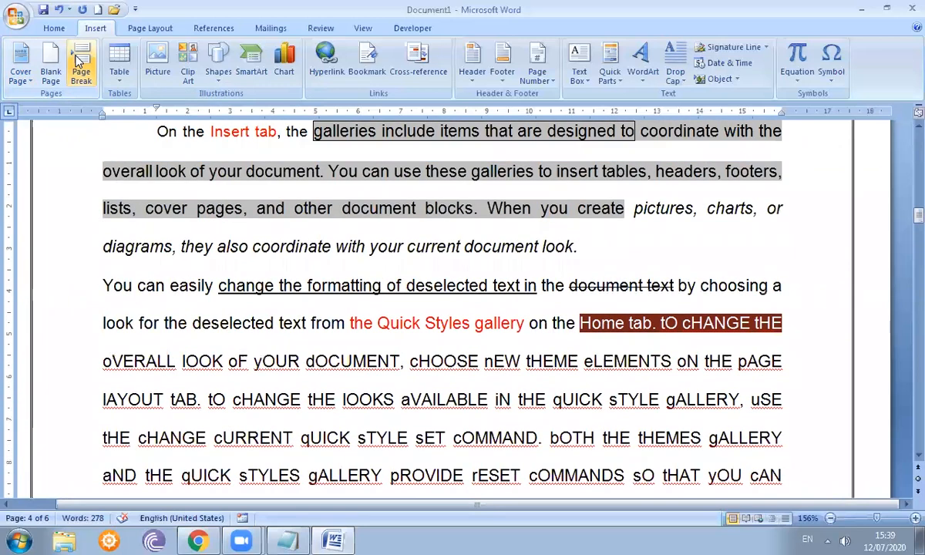
key(Down)
key(Down)
key(Down)
key(Down)
key(Down)
key(Down)
key(Down)
key(Down)
key(Down)
key(Down)
key(Down)
key(Down)
key(Down)
key(Down)
key(Down)
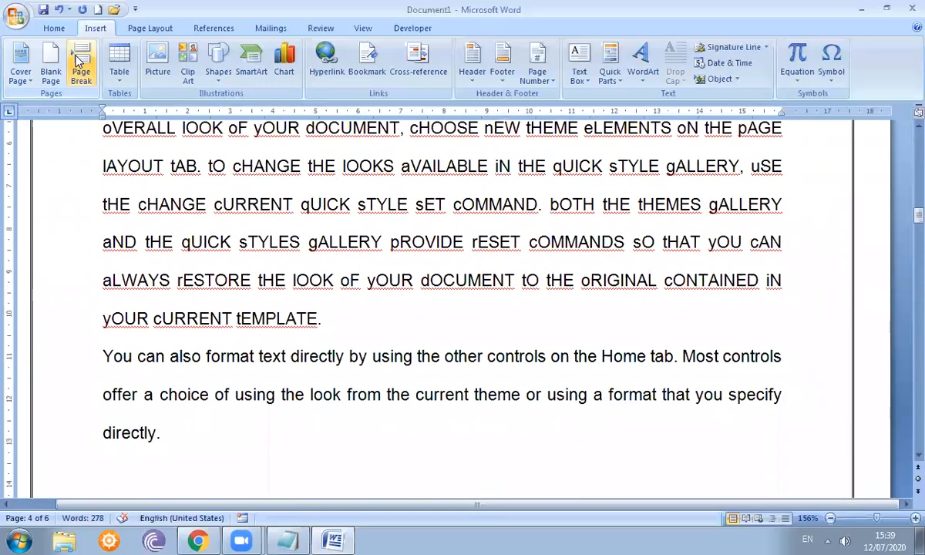
key(Up)
key(Up)
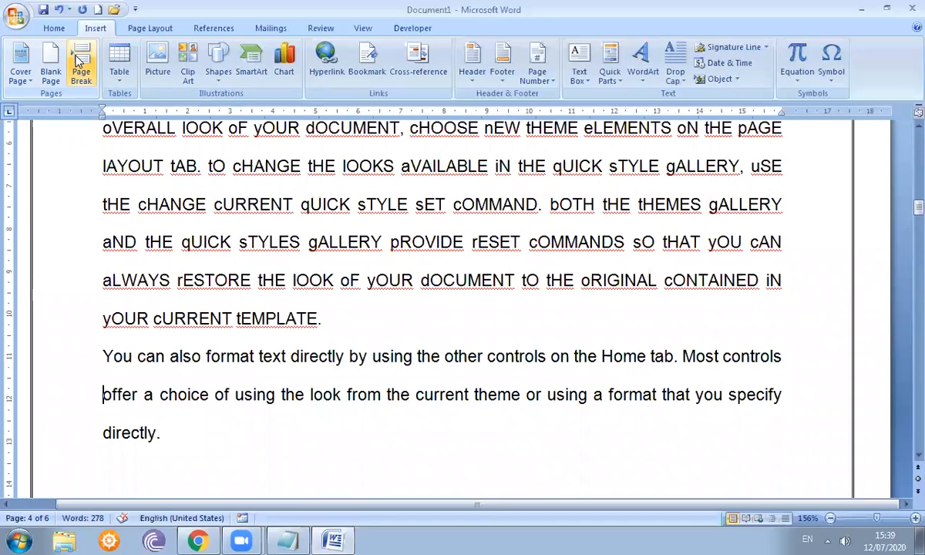
key(Up)
key(Up)
key(Up)
key(Up)
key(Up)
key(Up)
key(Up)
key(Up)
key(Up)
key(Up)
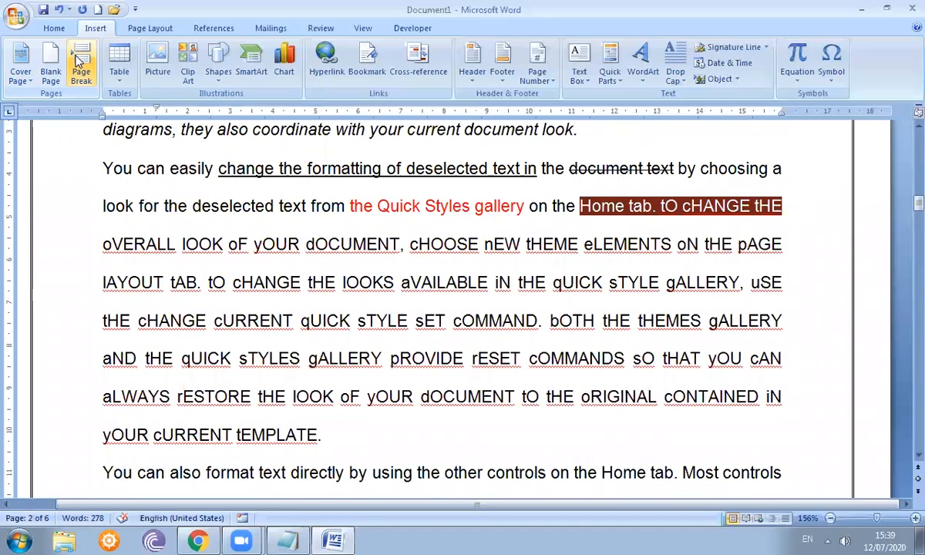
key(Return)
key(Tab)
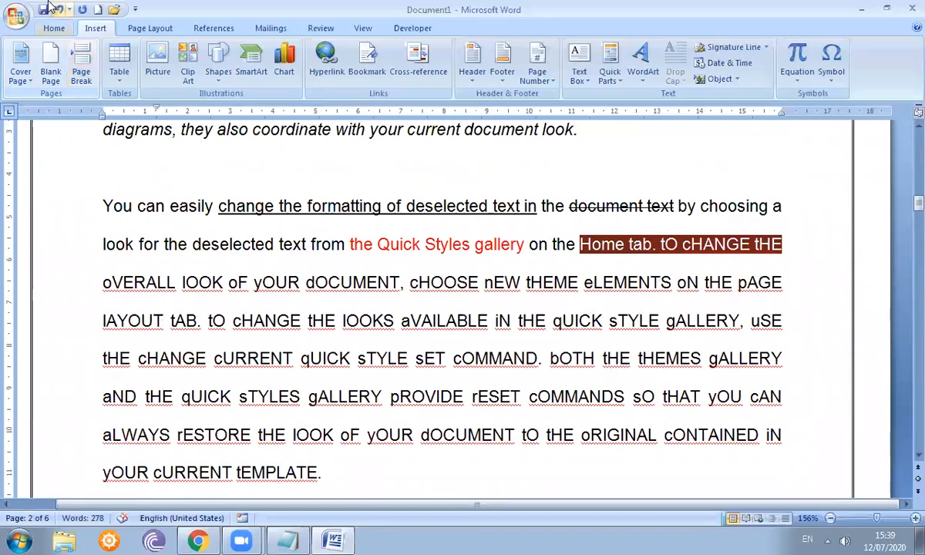
click(81, 68)
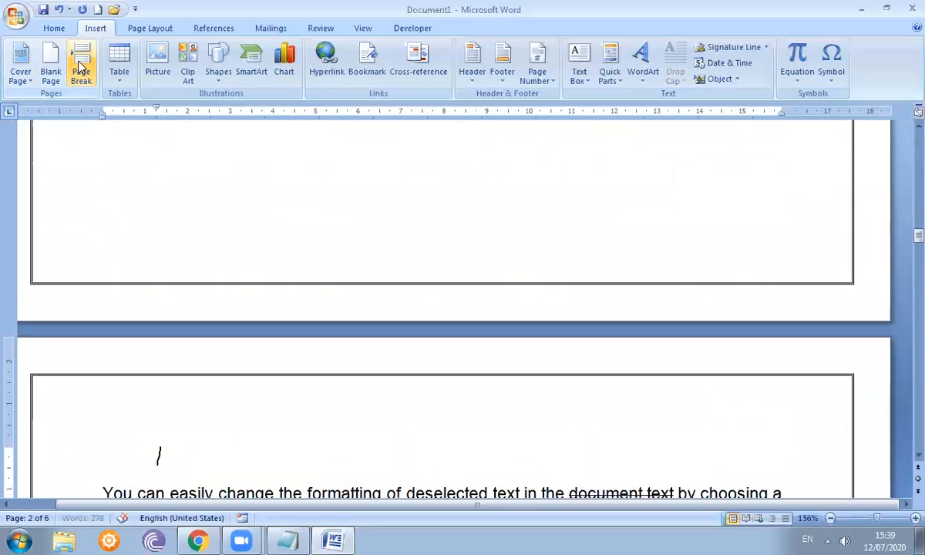
- Insert a 6x6 table below the line ending "your current document look." and enable its Total Row option
mouse_move(917, 235)
mouse_down()
mouse_move(906, 197)
mouse_move(906, 241)
mouse_move(906, 146)
mouse_move(906, 235)
mouse_up()
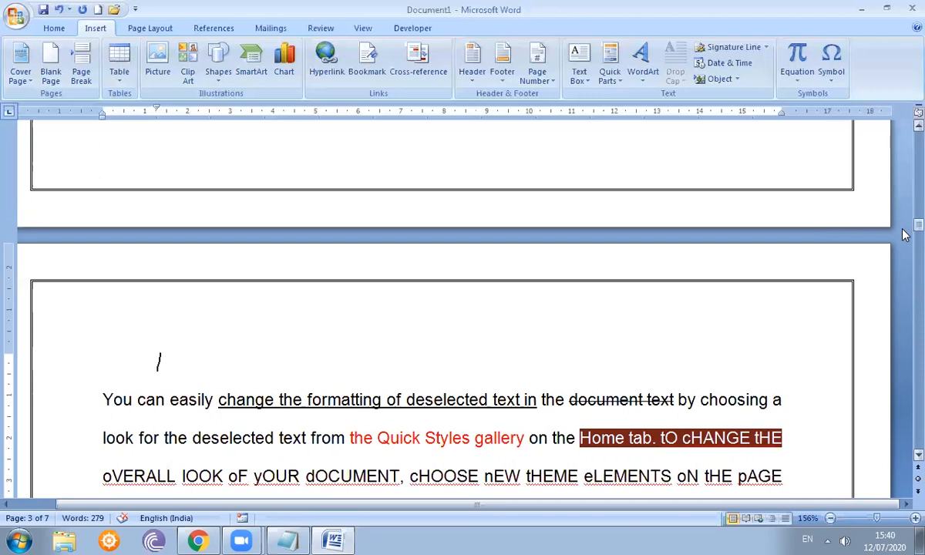
key(Up)
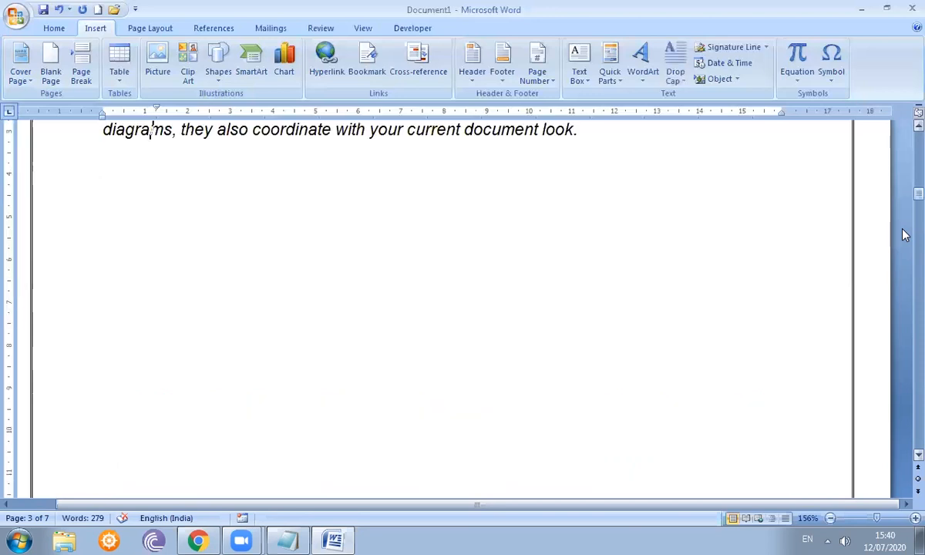
key(Down)
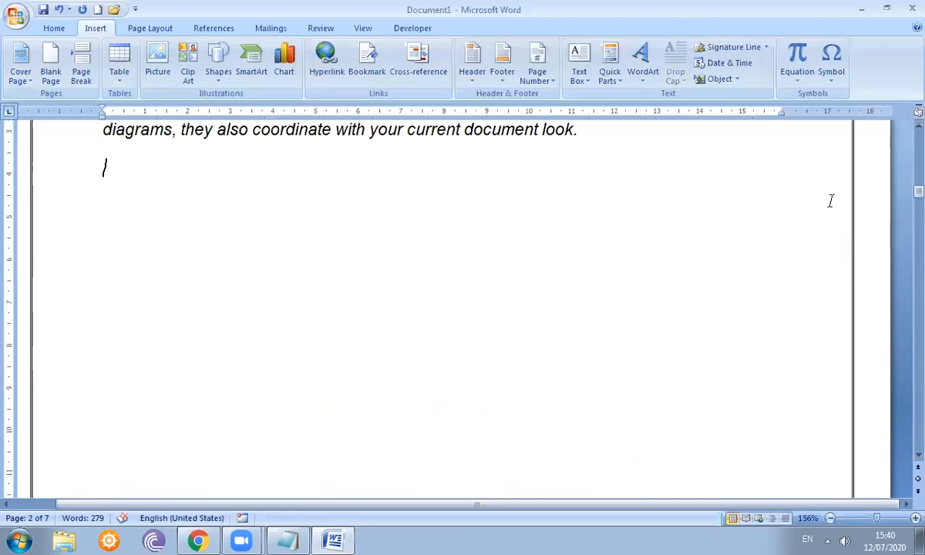
click(120, 74)
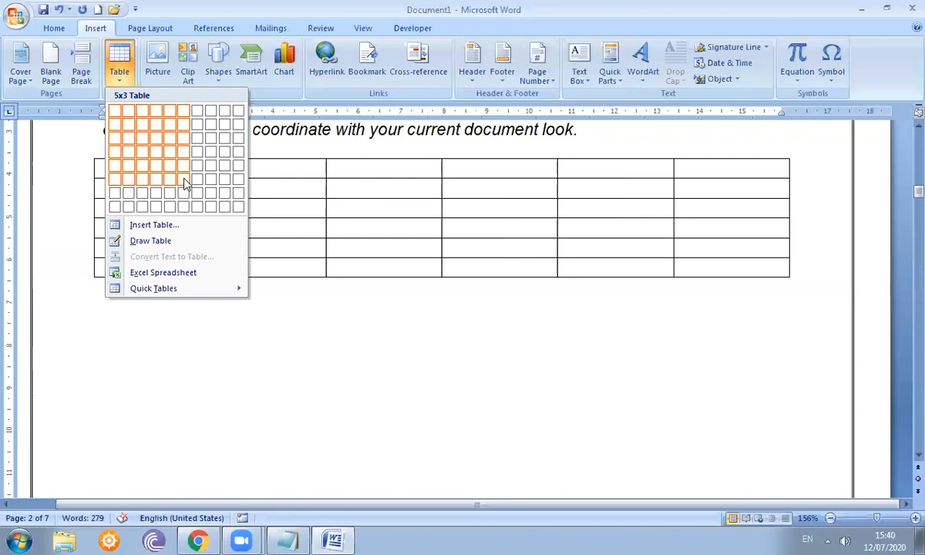
click(185, 182)
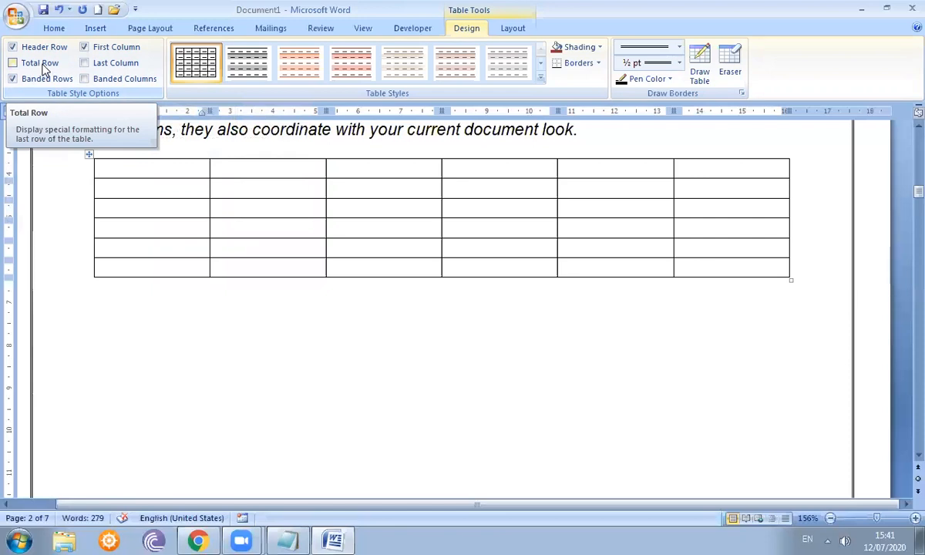
click(43, 68)
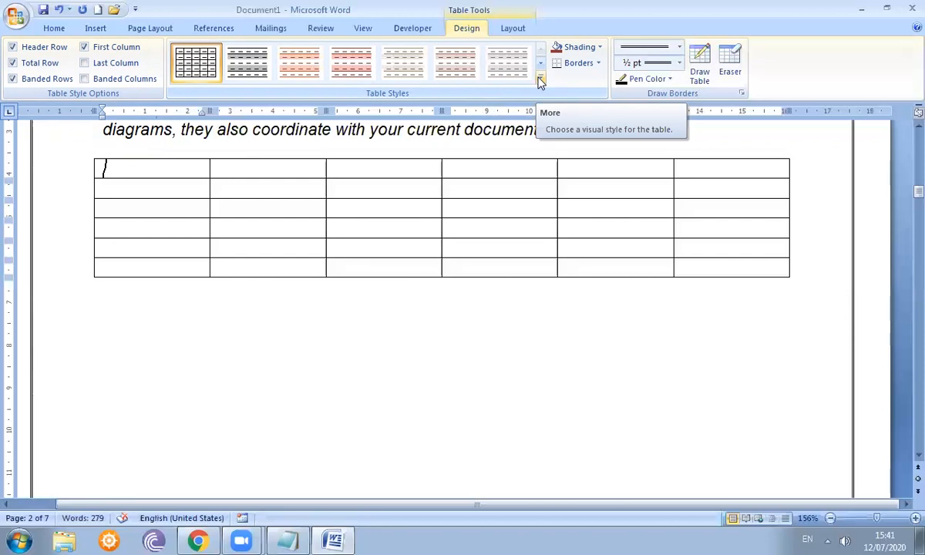
- Browse the table styles and review the base style choices for modifying Table Grid, keeping Table Normal
click(540, 80)
drag(539, 80, 545, 296)
drag(544, 342, 542, 331)
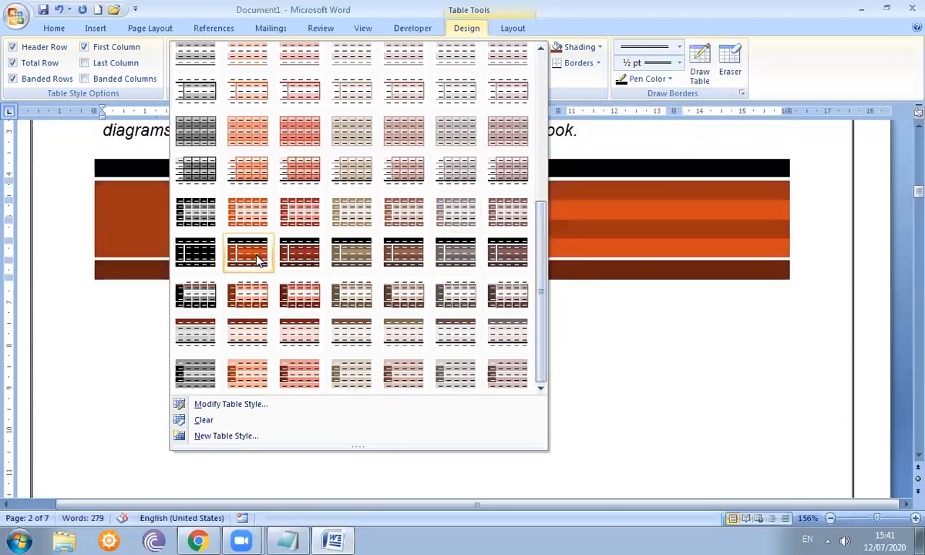
click(228, 407)
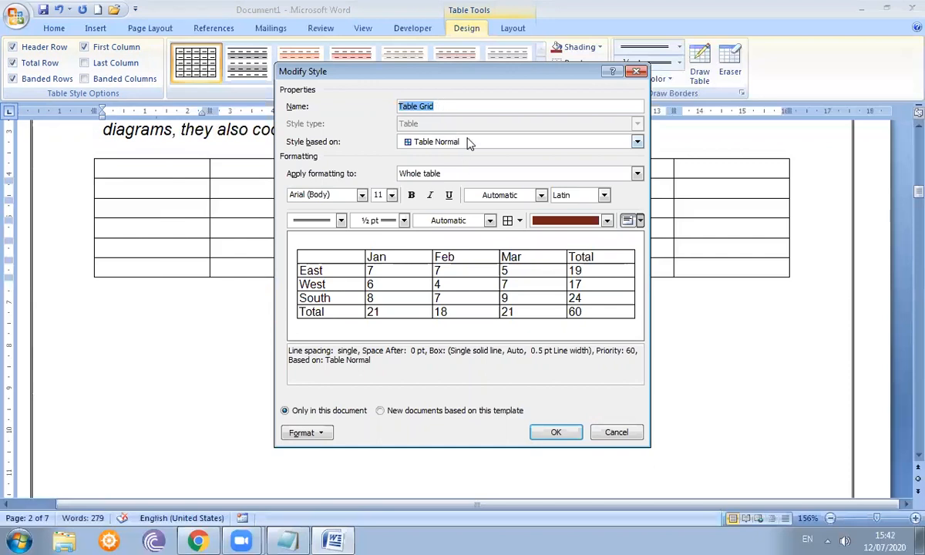
click(497, 146)
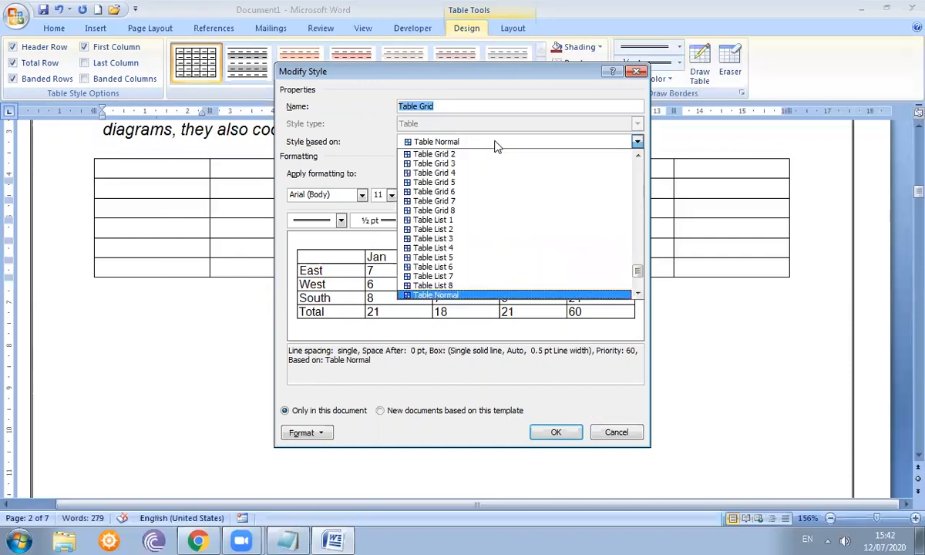
click(497, 146)
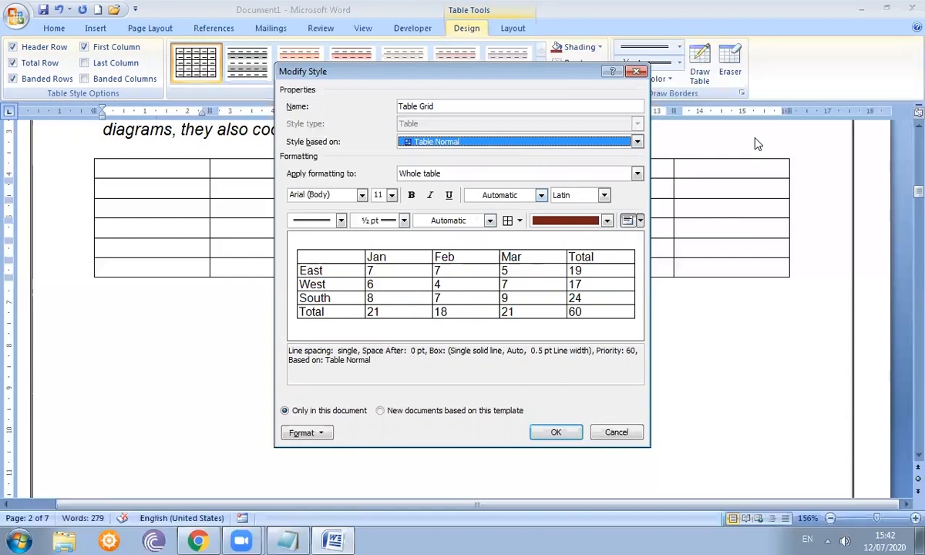
click(556, 434)
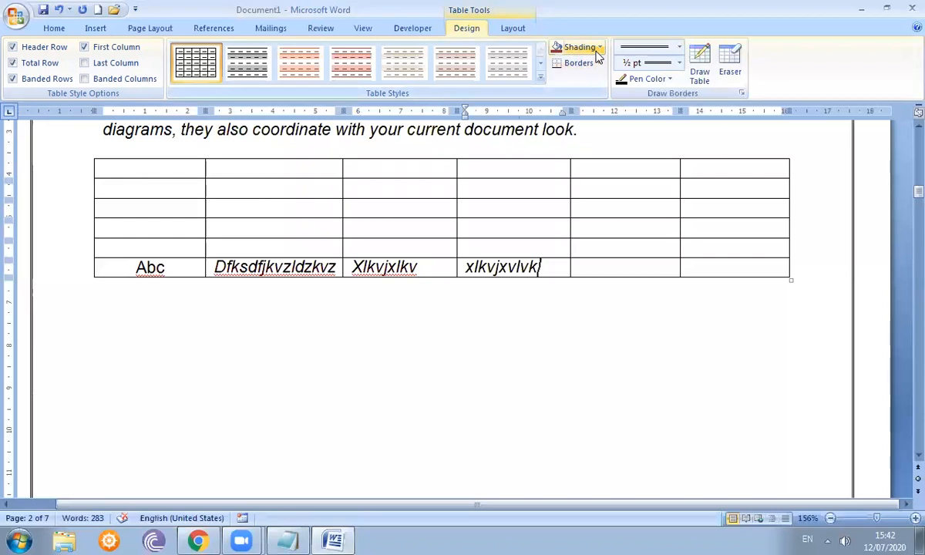
- Shade the fourth cell of the table's first row dark brown and apply outside borders to it
click(598, 48)
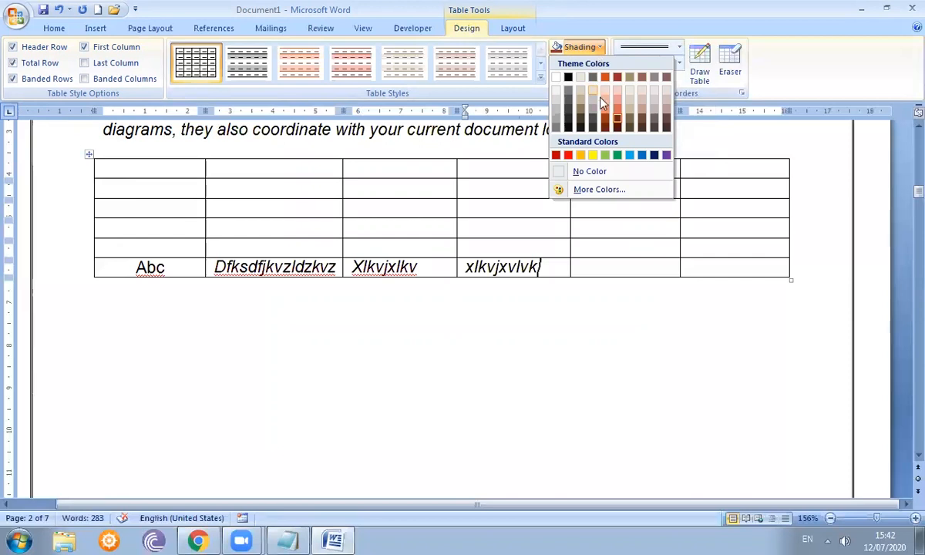
click(507, 171)
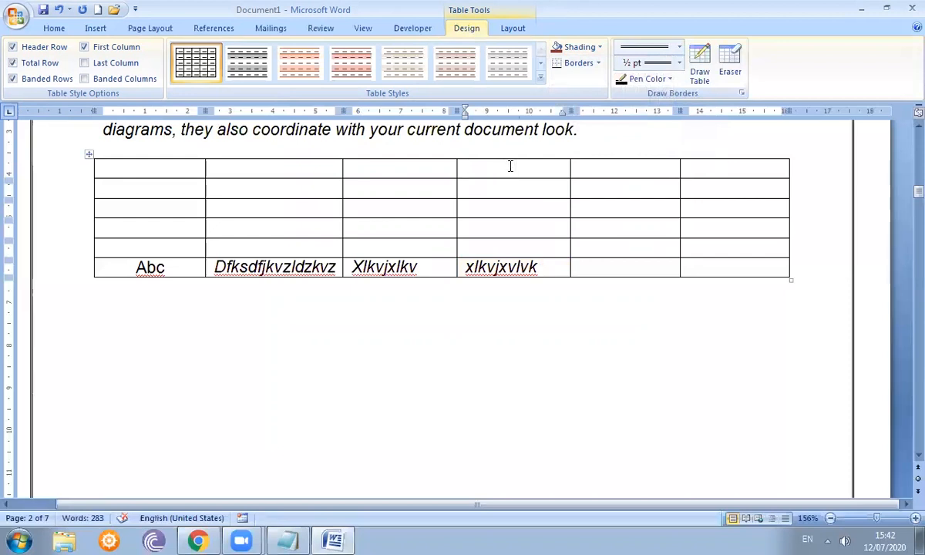
click(590, 47)
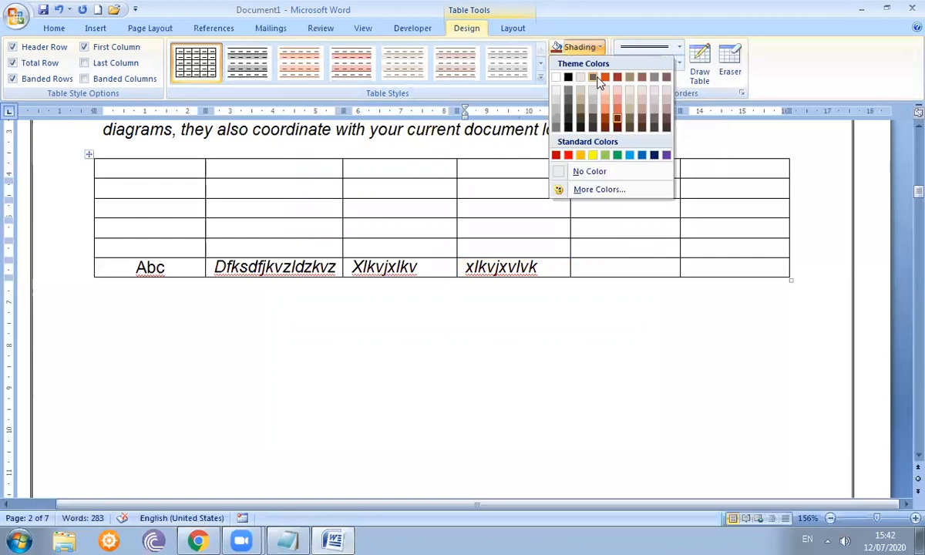
click(580, 120)
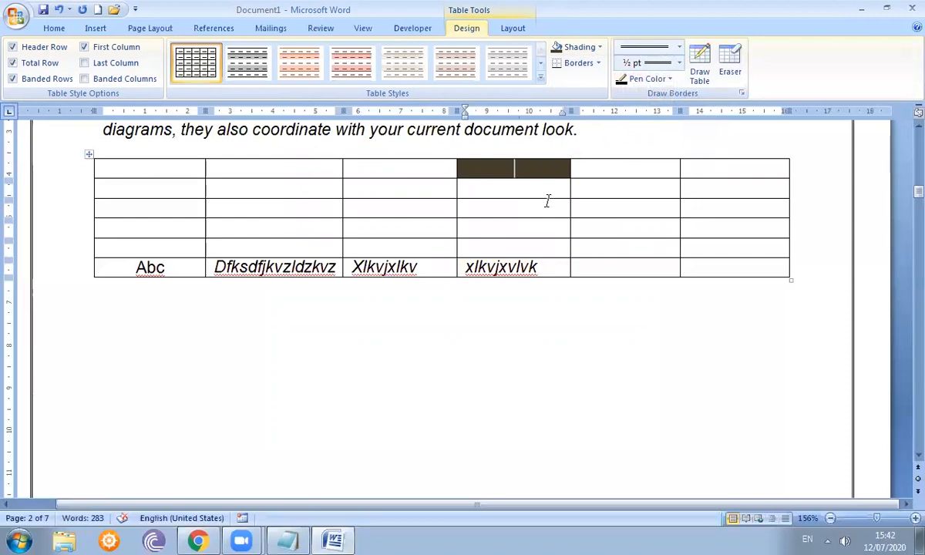
click(599, 63)
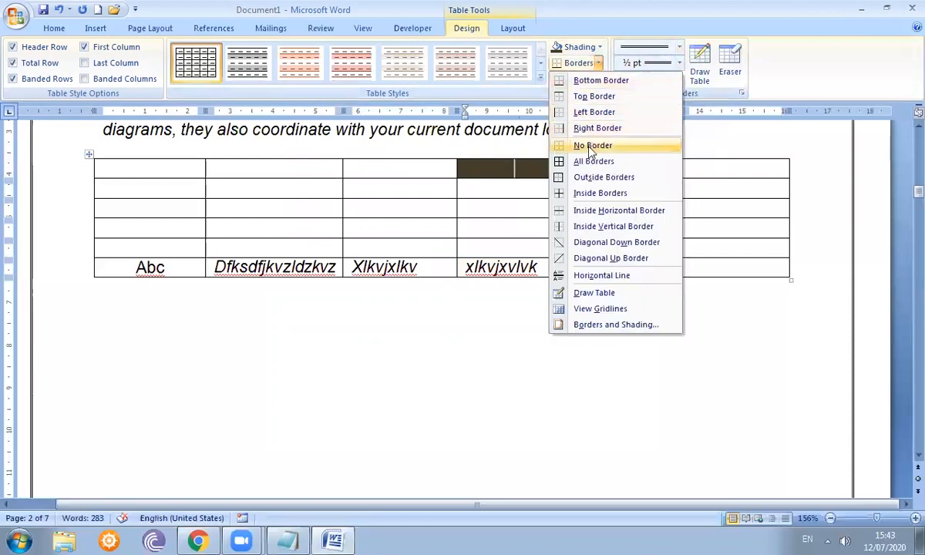
click(590, 178)
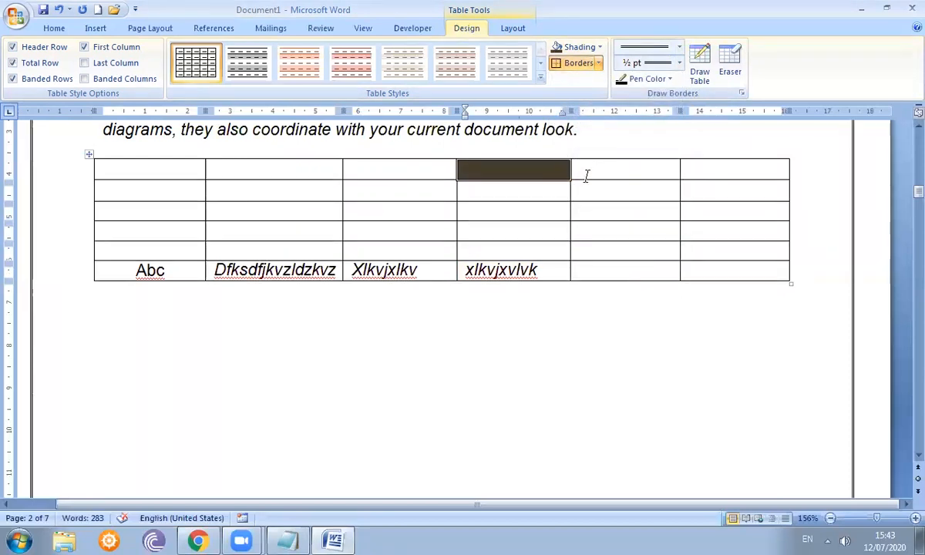
- Apply outside borders to the whole table and replace them with the No Border setting
click(88, 155)
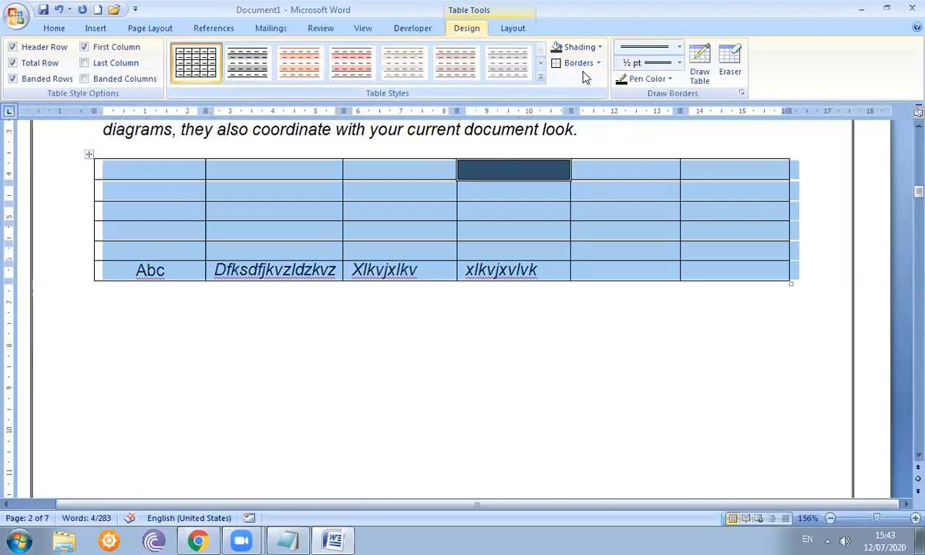
click(583, 65)
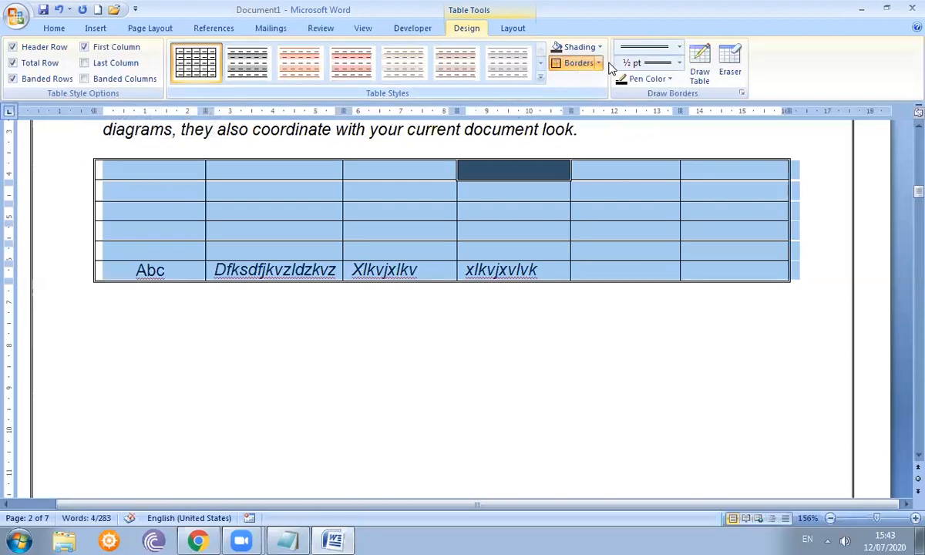
click(599, 64)
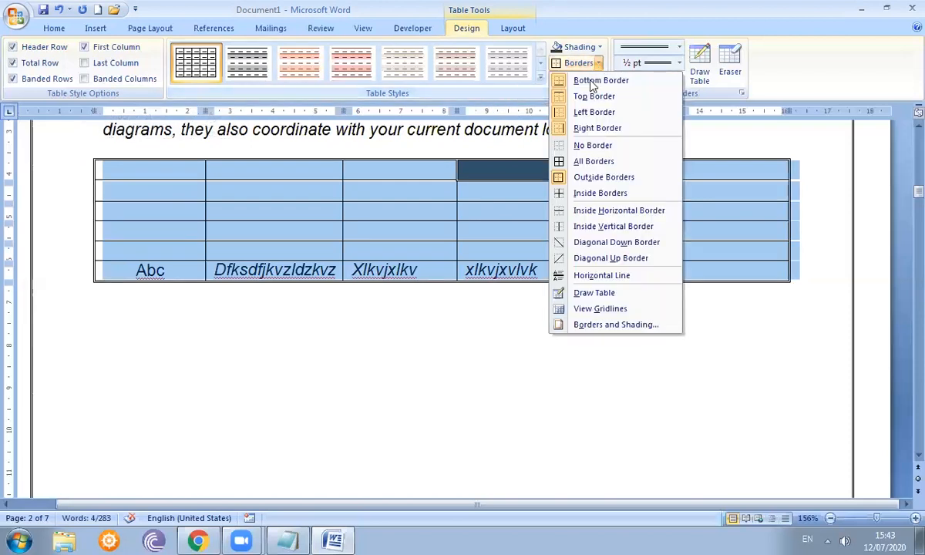
click(595, 146)
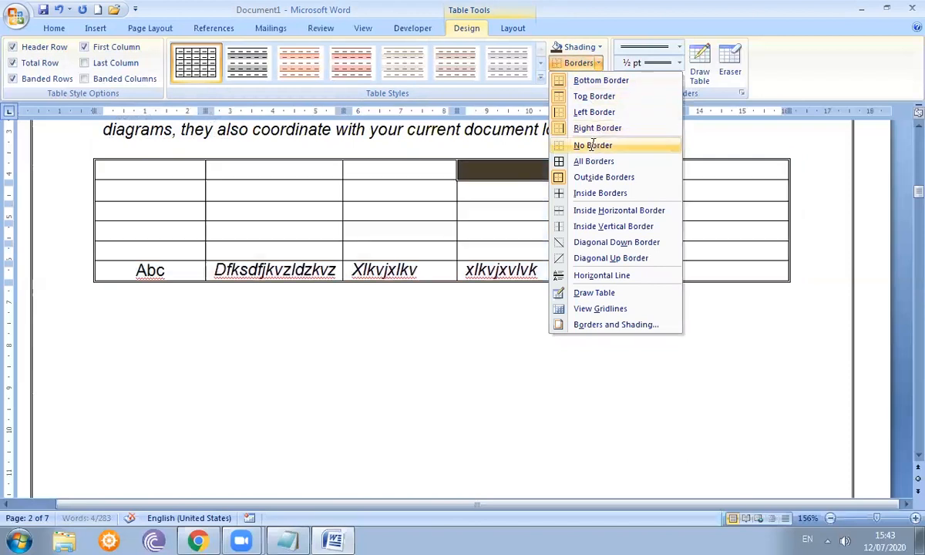
- Apply All Borders to the whole table using the current double-line style
click(518, 353)
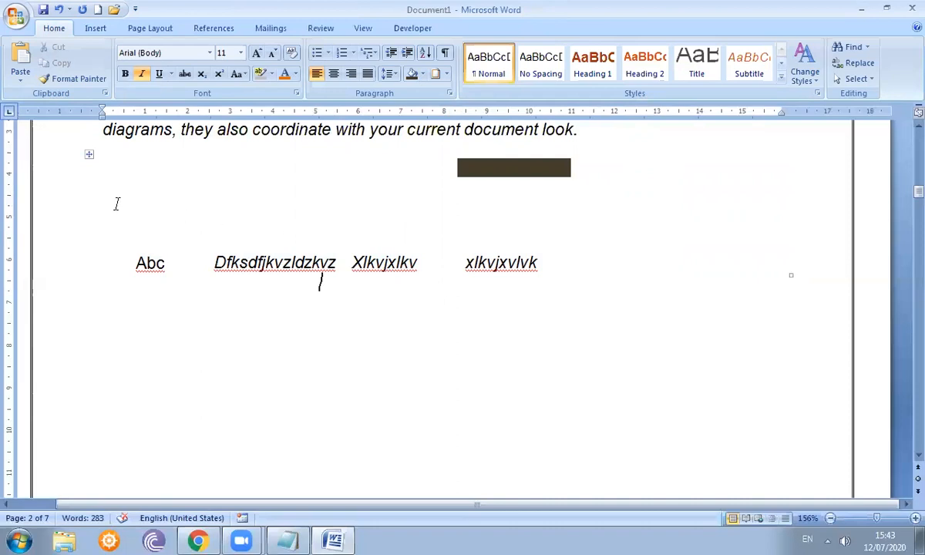
click(89, 157)
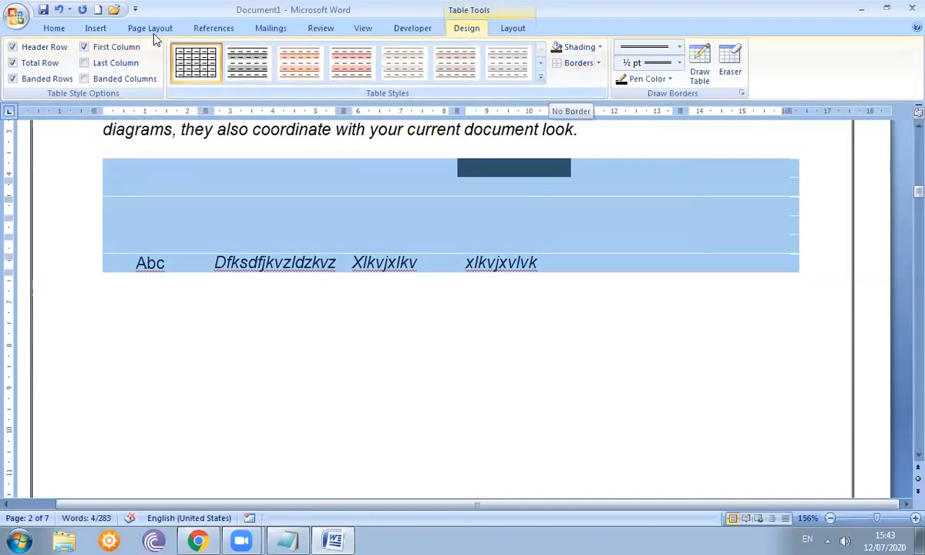
click(57, 31)
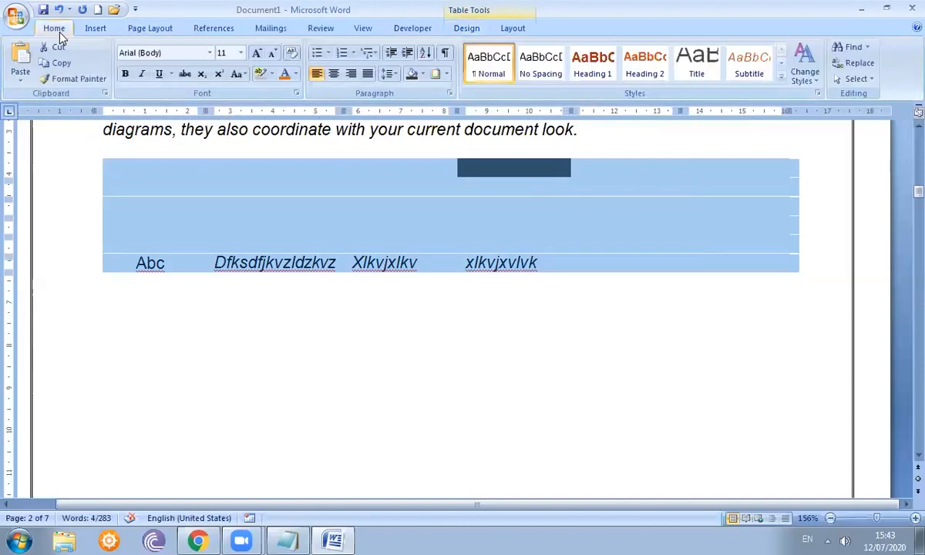
click(447, 75)
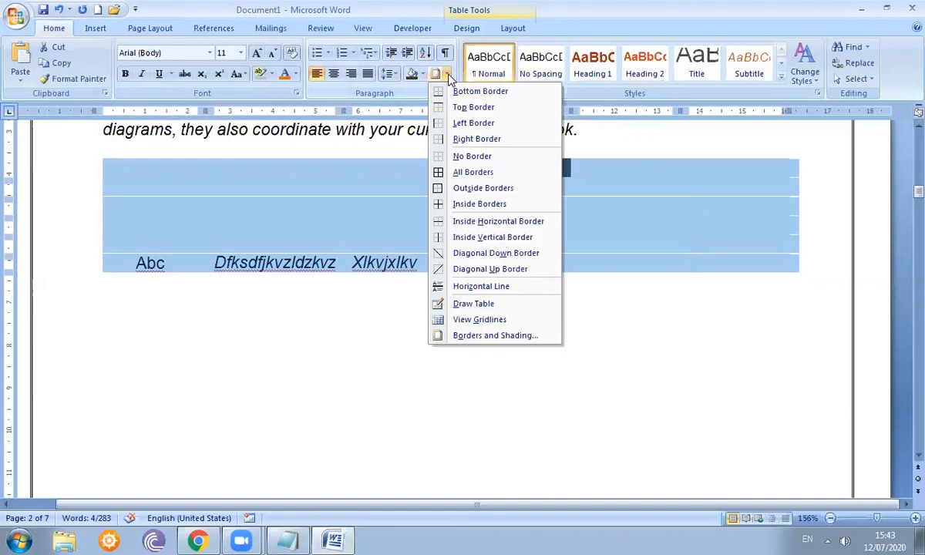
click(476, 171)
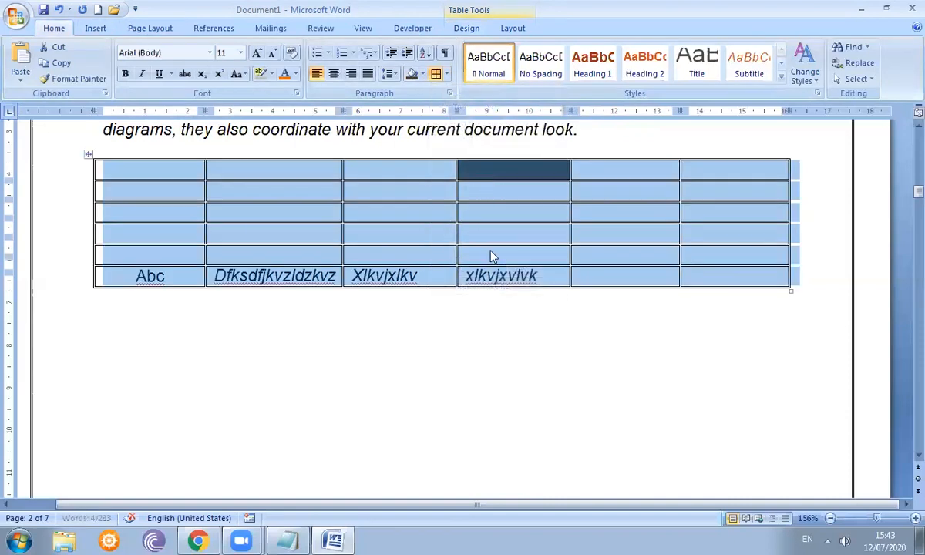
click(502, 250)
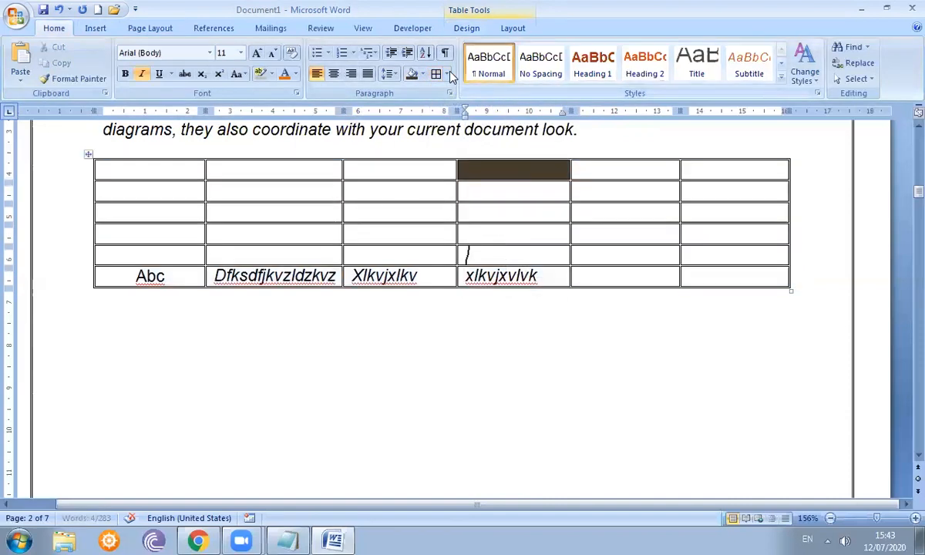
- Try to redraw the table's borders with a single solid line, and undo back to the borderless table
click(456, 27)
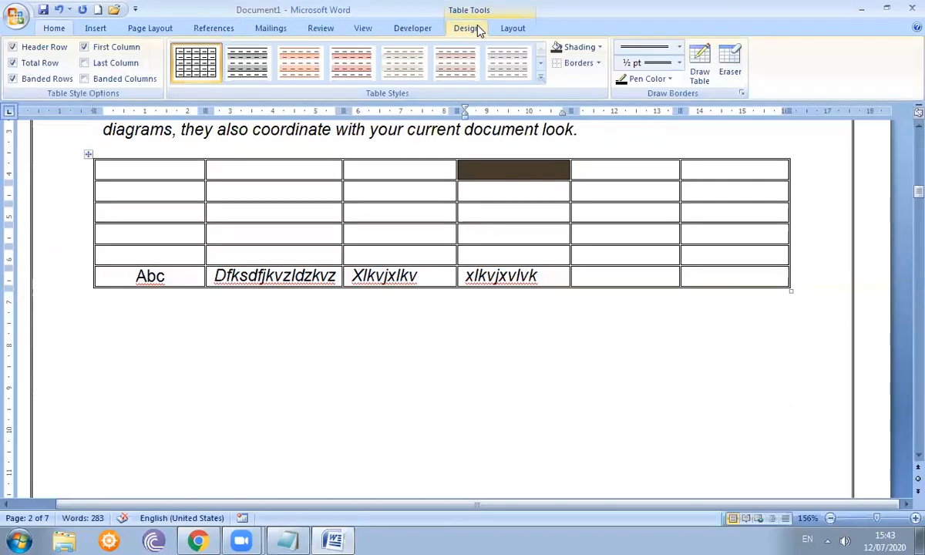
click(679, 47)
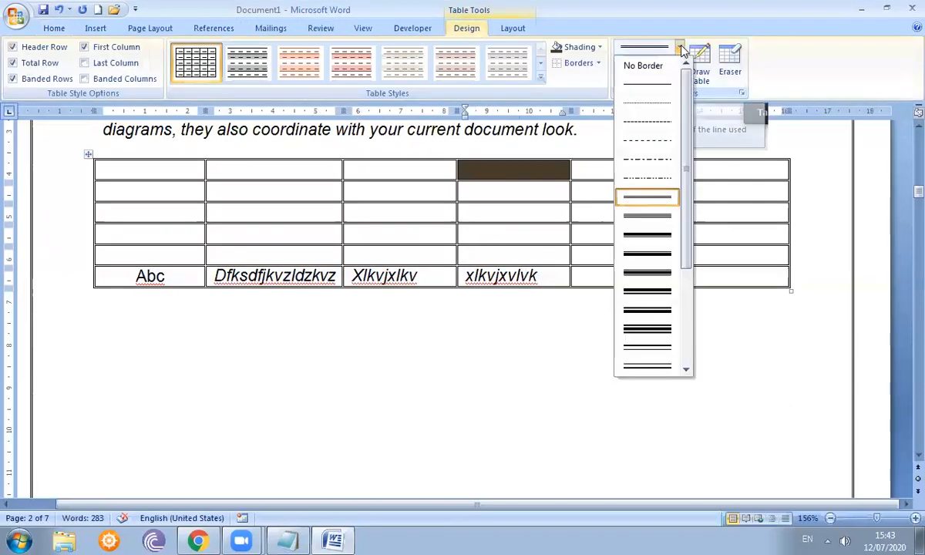
click(664, 82)
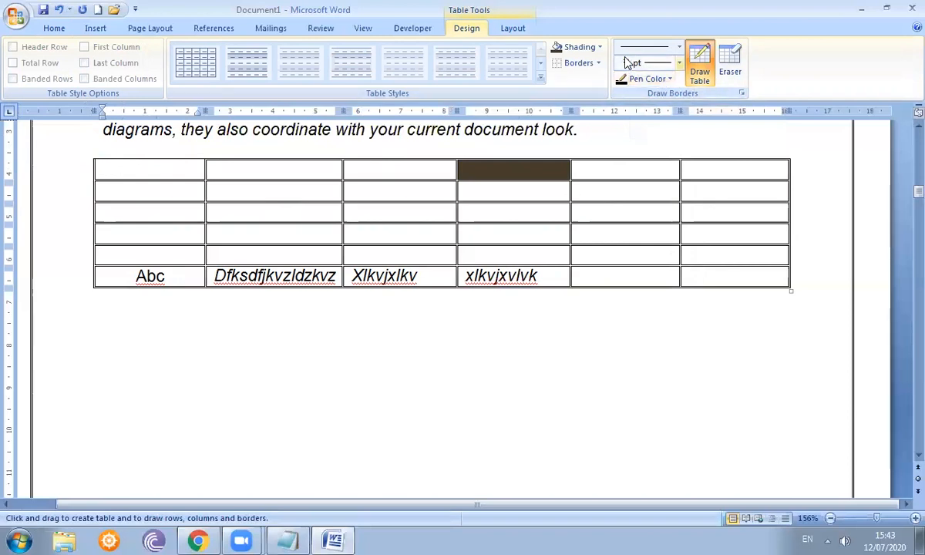
drag(107, 168, 547, 213)
key(ctrl+z)
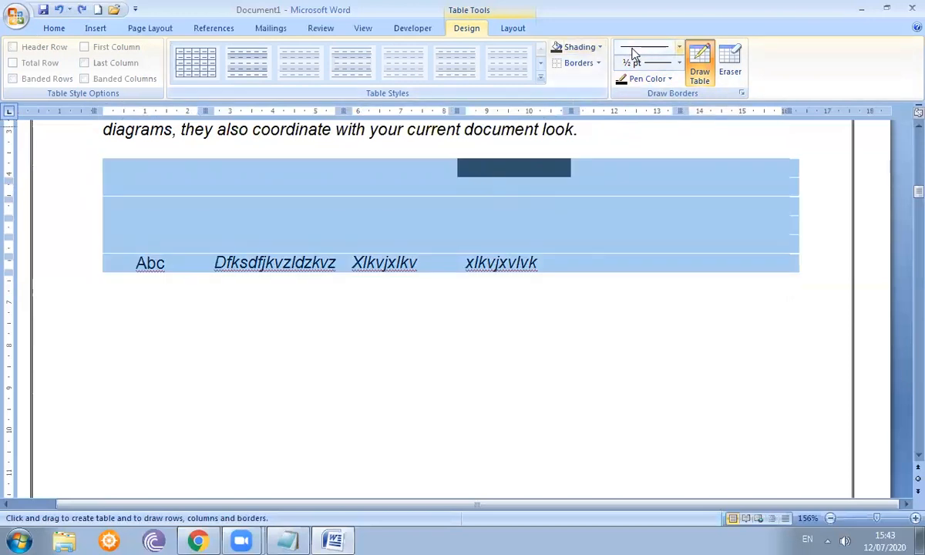
- Set the border line style to a single solid line and apply All Borders to the whole table
click(663, 50)
click(652, 91)
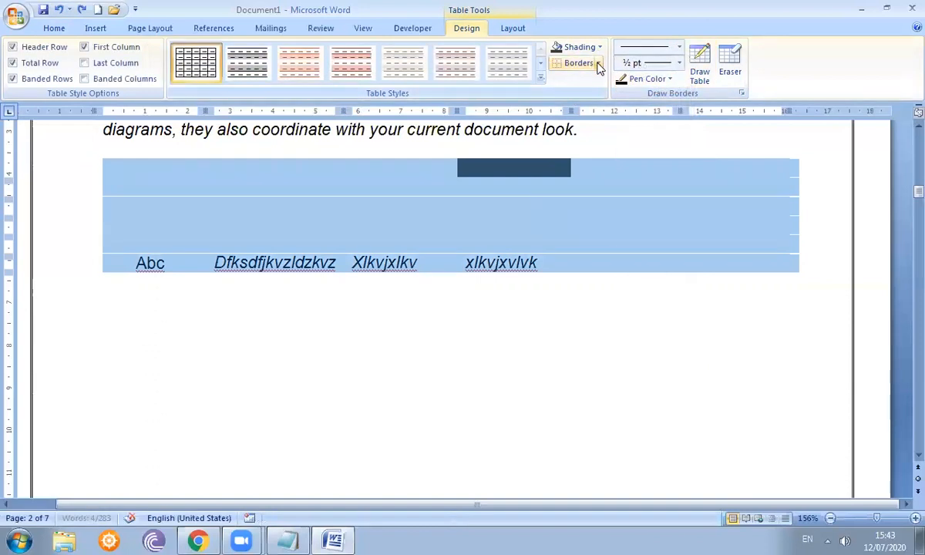
click(599, 63)
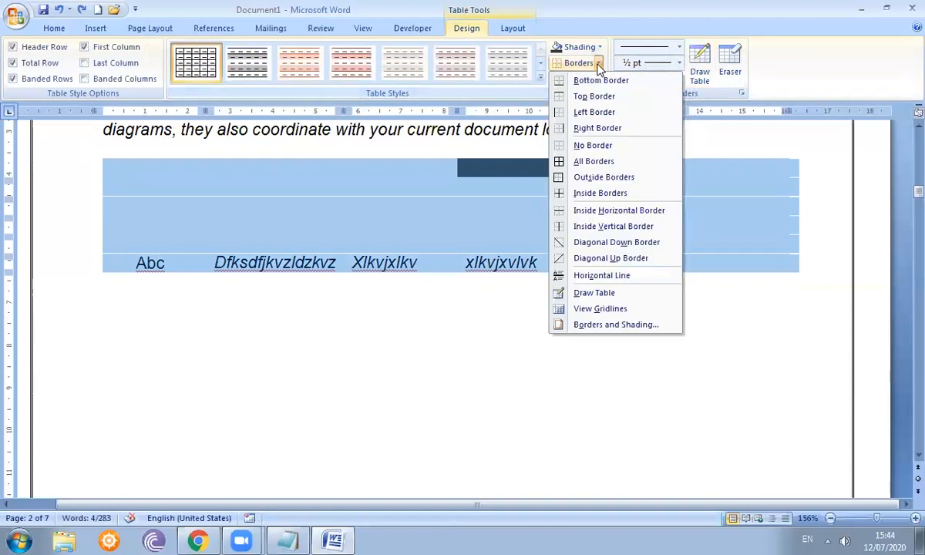
click(594, 162)
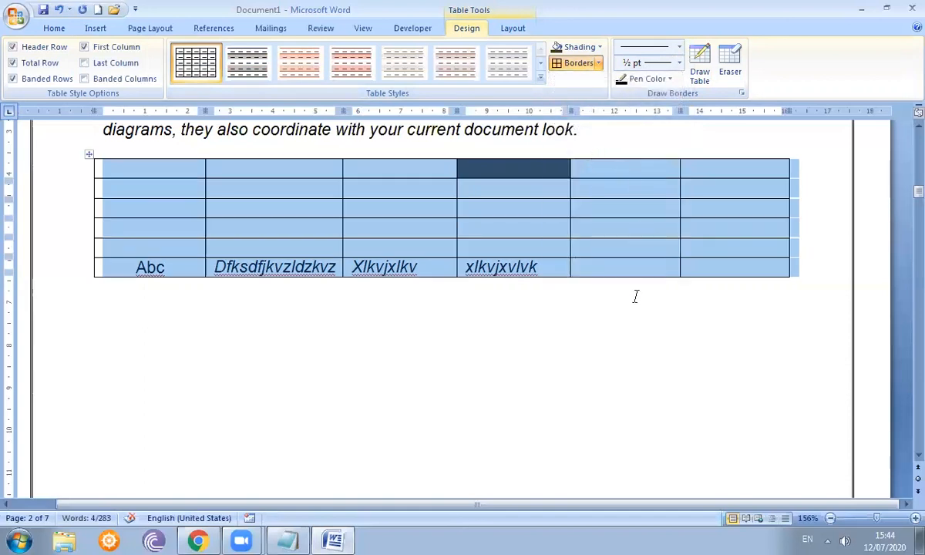
click(635, 296)
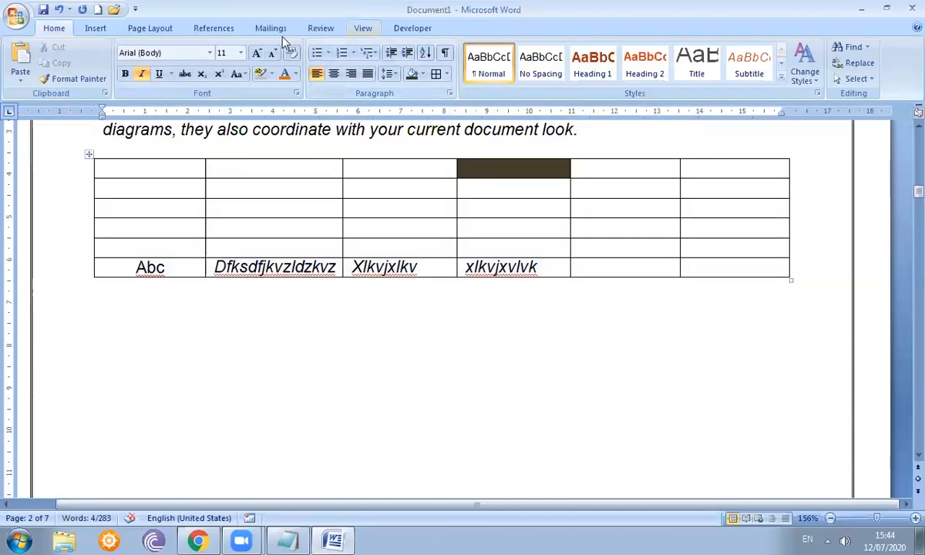
- Remove the table's last column and its first row with the Eraser
click(96, 162)
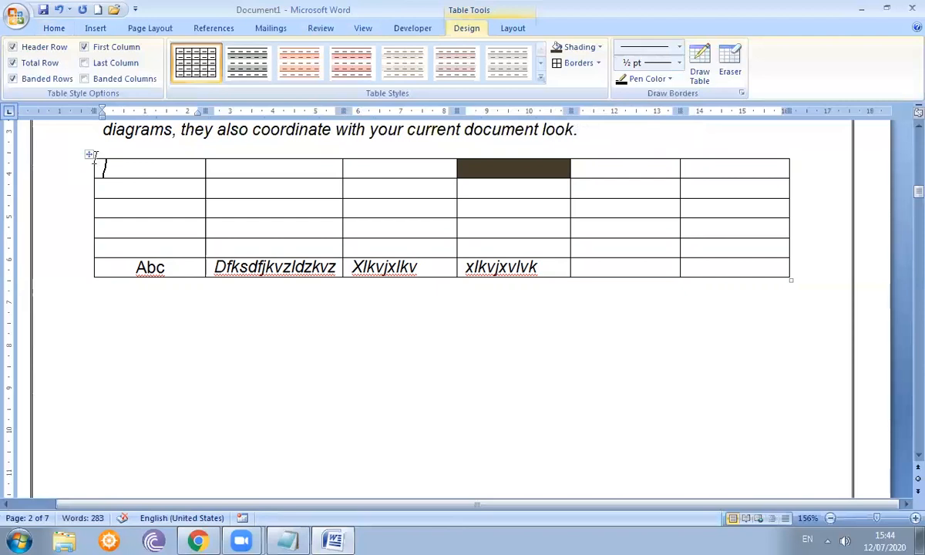
click(673, 82)
click(674, 82)
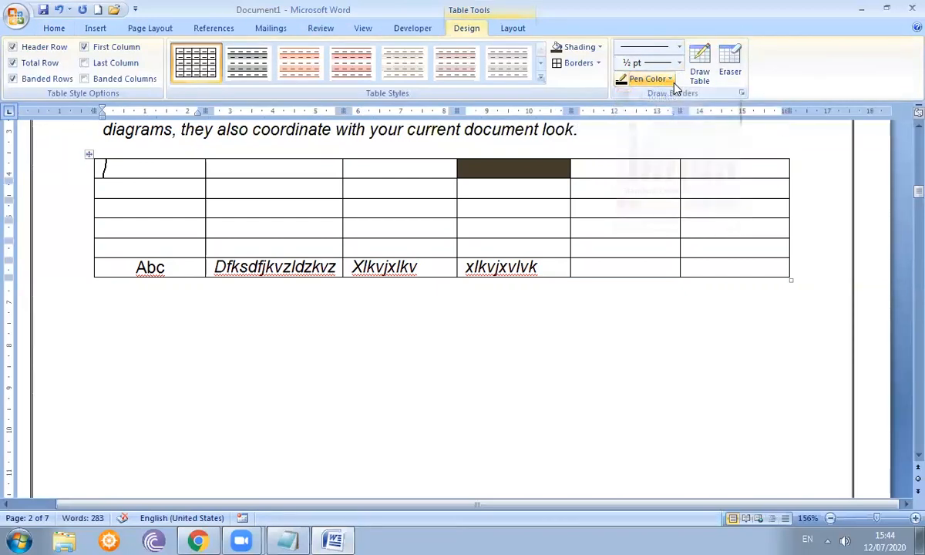
click(730, 73)
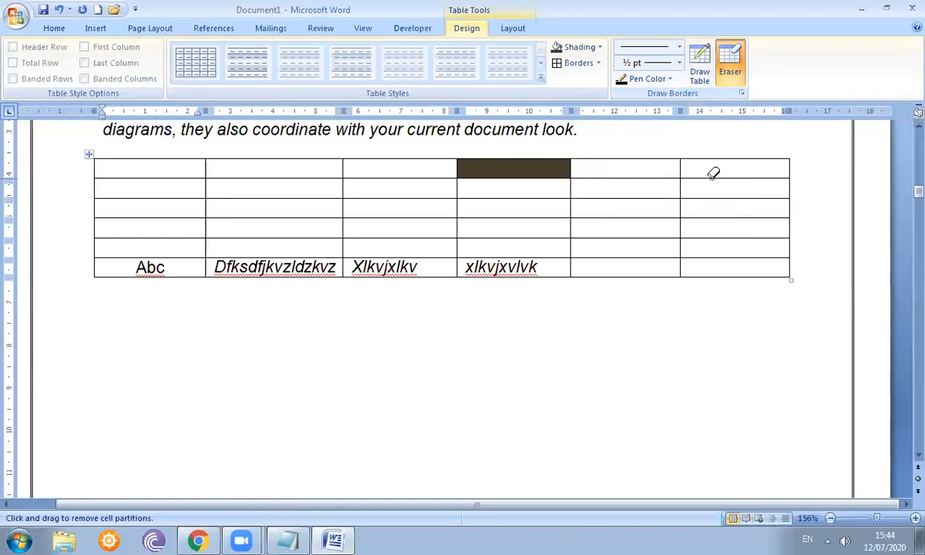
drag(717, 157, 721, 268)
mouse_move(729, 162)
mouse_down()
mouse_move(741, 256)
mouse_move(809, 297)
mouse_up()
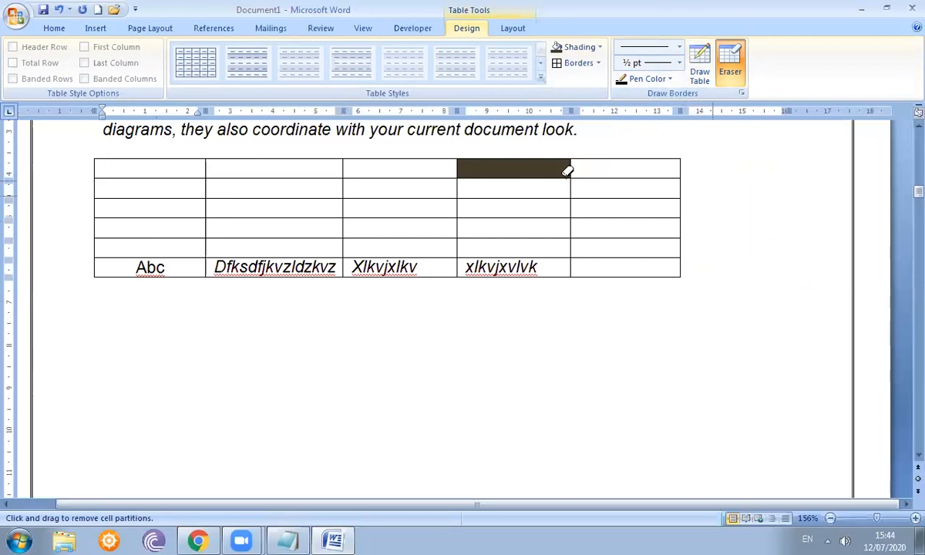
mouse_move(128, 164)
mouse_down()
mouse_move(291, 152)
mouse_move(663, 169)
mouse_up()
mouse_move(718, 154)
mouse_down()
mouse_move(569, 169)
mouse_move(379, 152)
mouse_move(67, 161)
mouse_move(356, 148)
mouse_move(698, 167)
mouse_up()
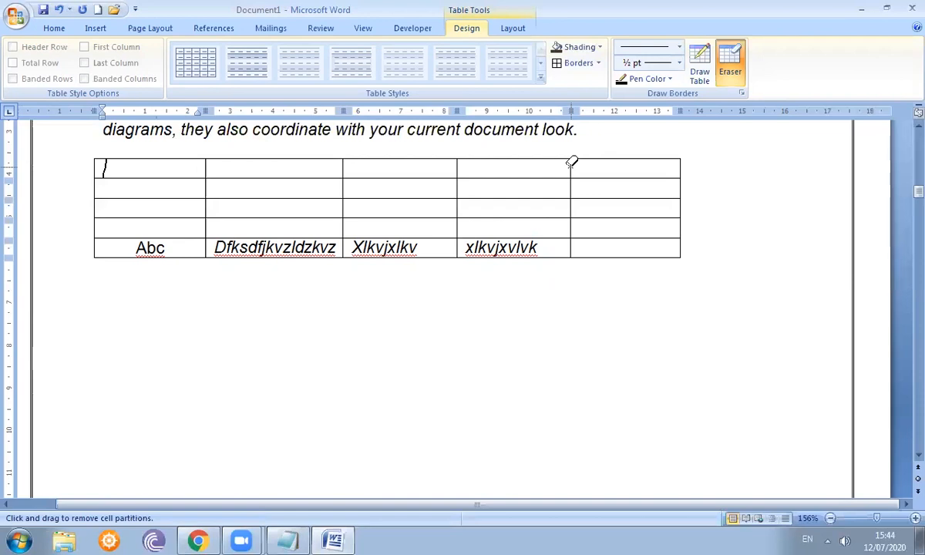
- Insert the picture Chrysanthemum.jpg from the Sample Pictures folder on a new line below the table
click(95, 29)
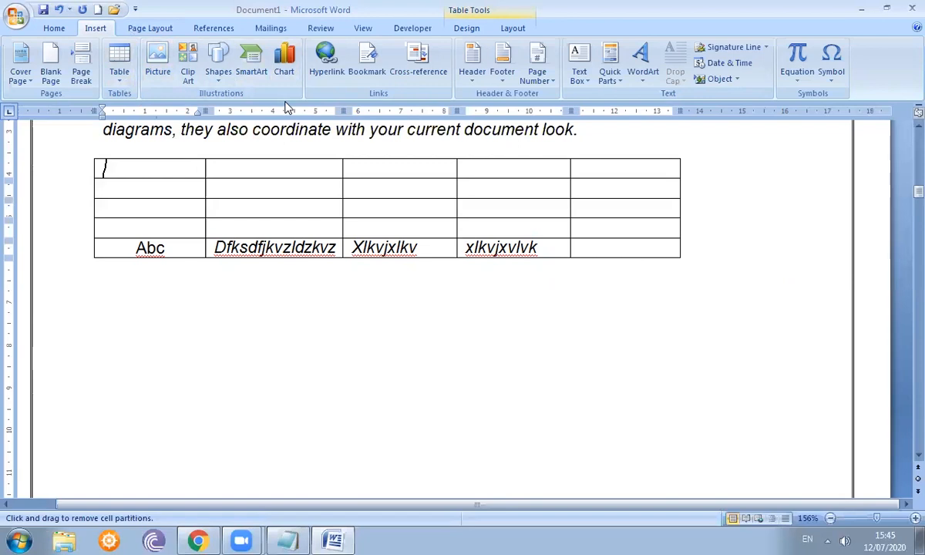
click(122, 332)
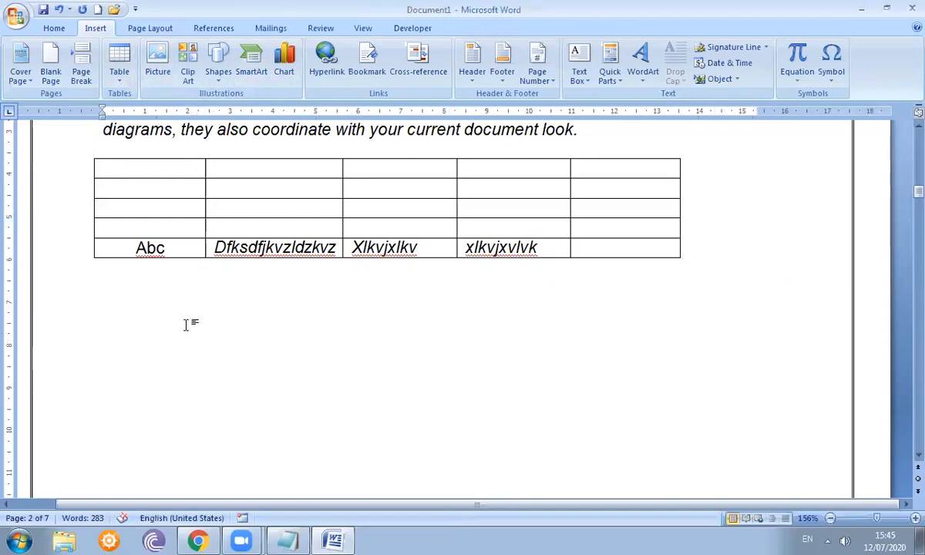
key(Return)
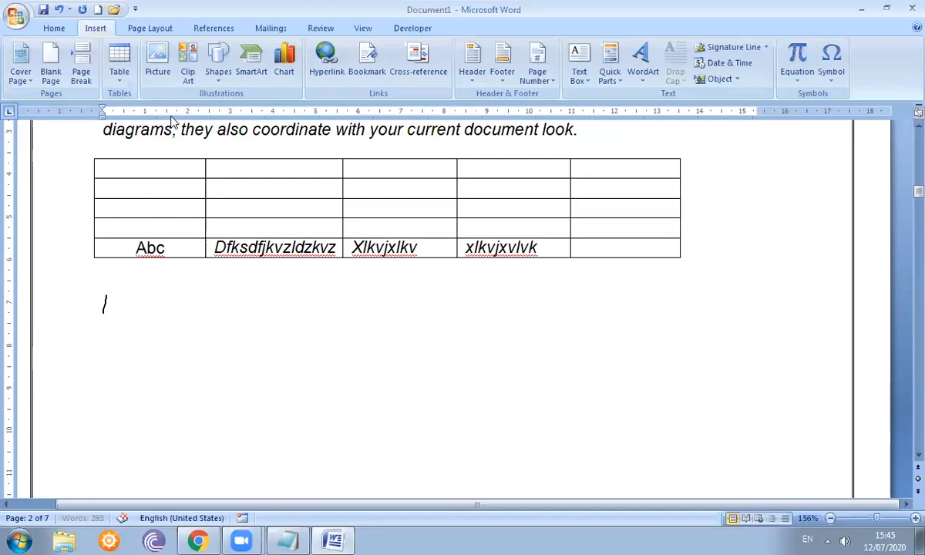
click(159, 69)
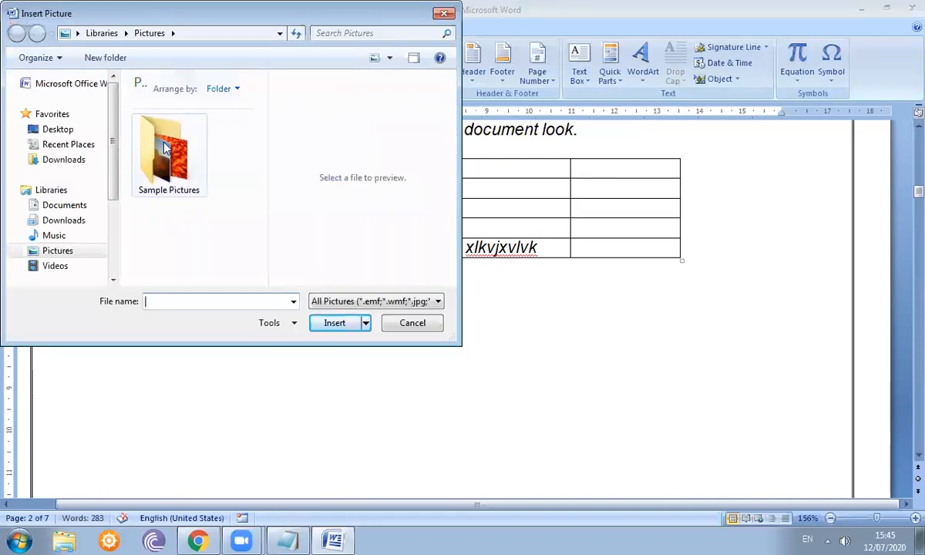
click(169, 153)
double_click(169, 152)
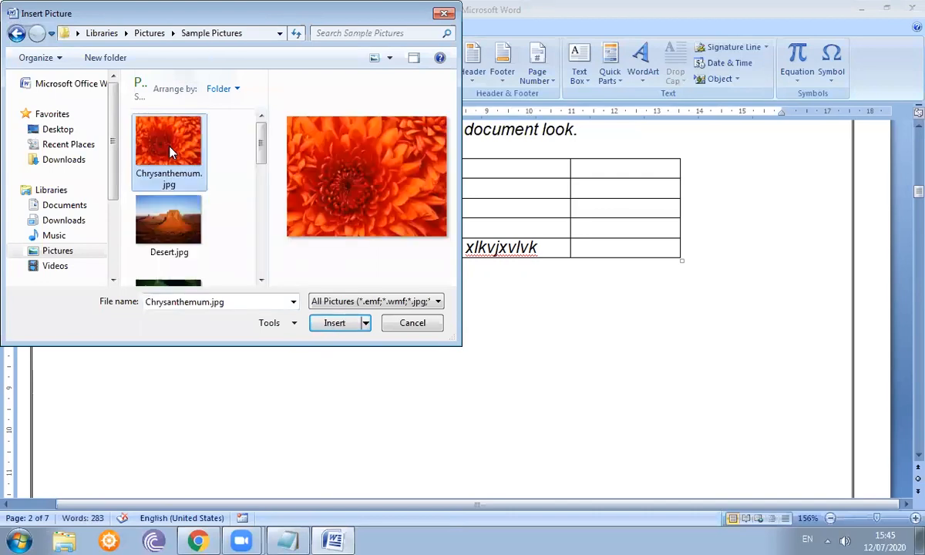
double_click(170, 153)
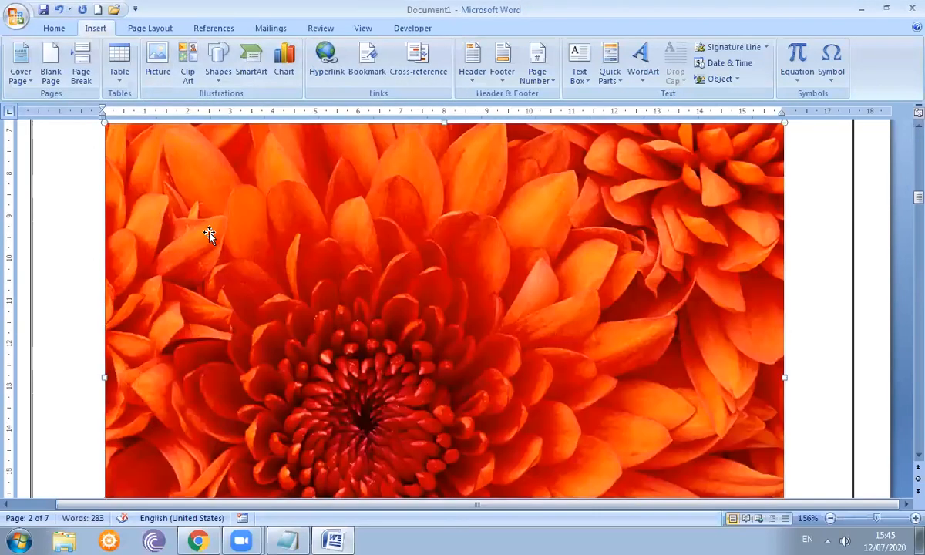
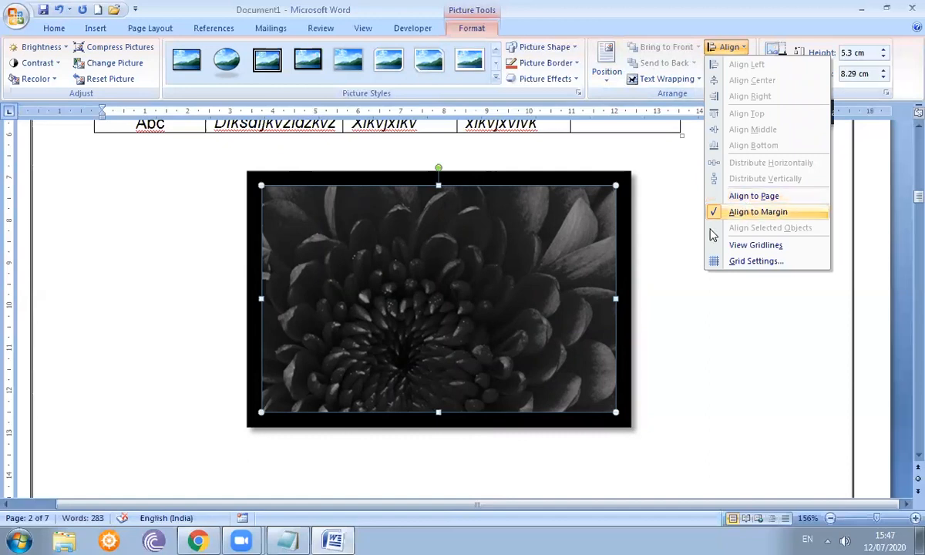
- Apply the oval picture style with a shadow beneath to the flower picture
click(667, 201)
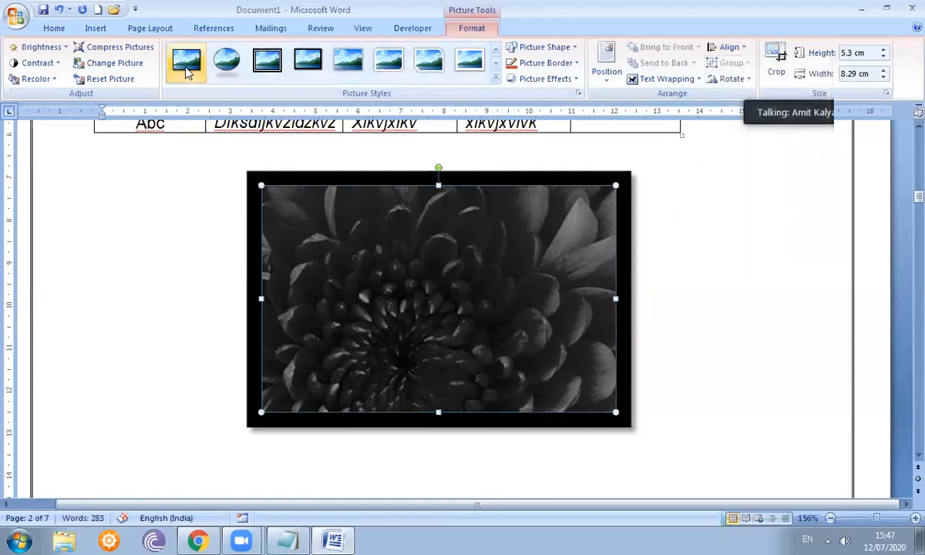
click(227, 68)
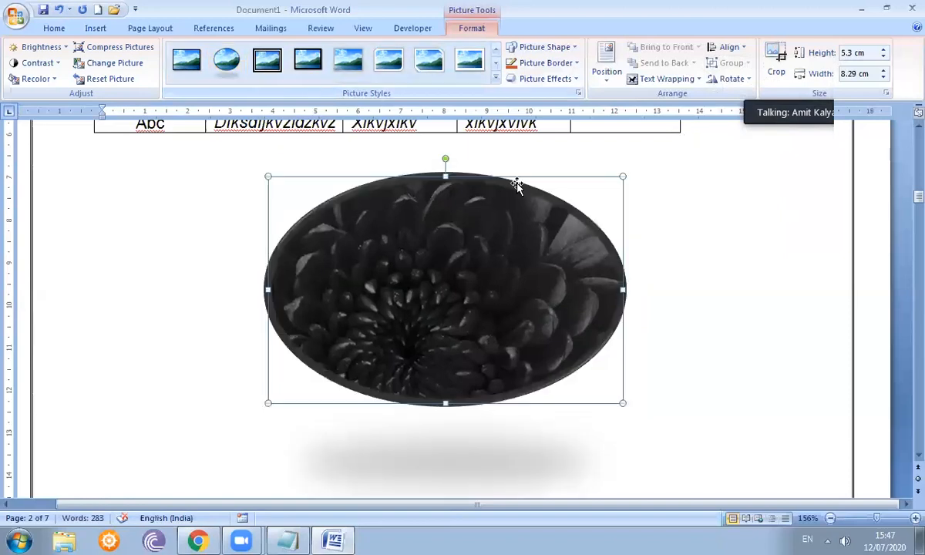
click(730, 230)
scroll(731, 230, down, 1)
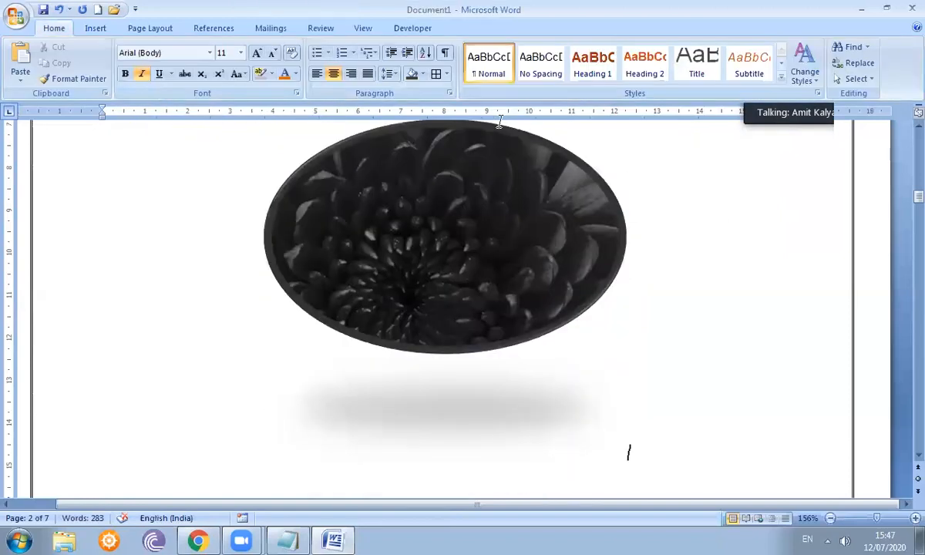
- Change the flower picture's shape to a left-right block arrow, and replace that with an isosceles triangle
click(383, 151)
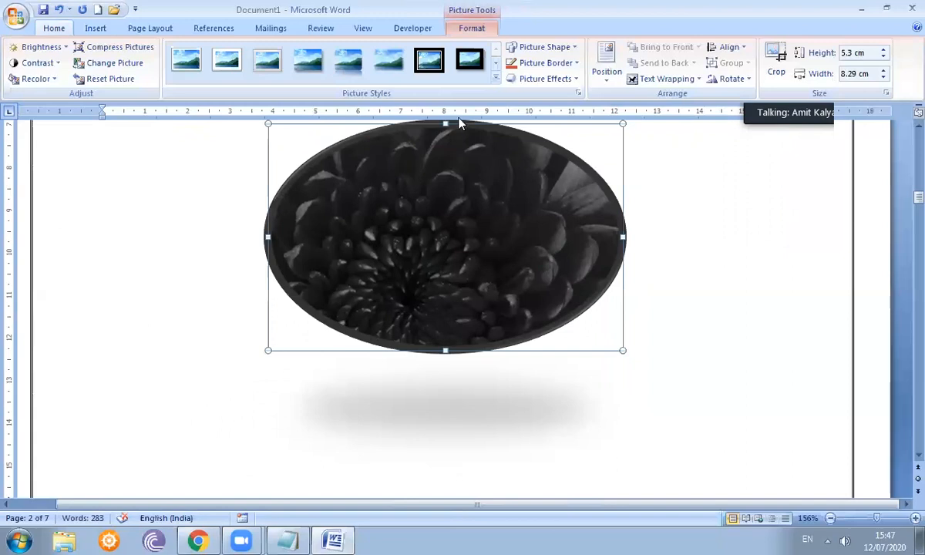
click(568, 48)
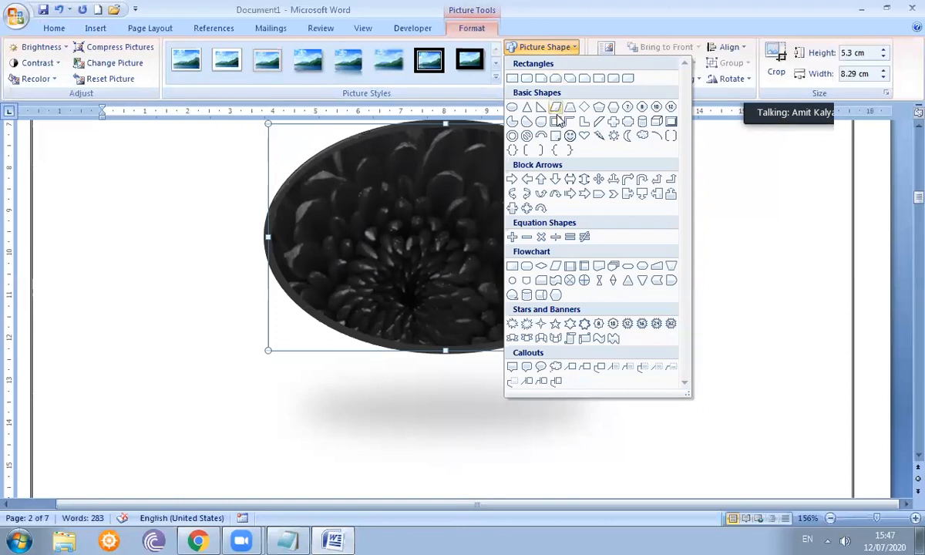
click(571, 180)
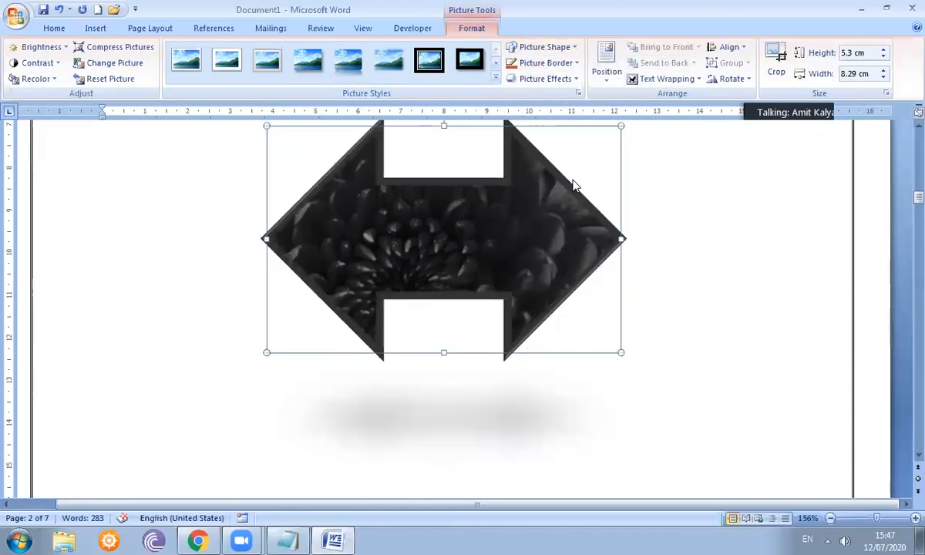
click(574, 50)
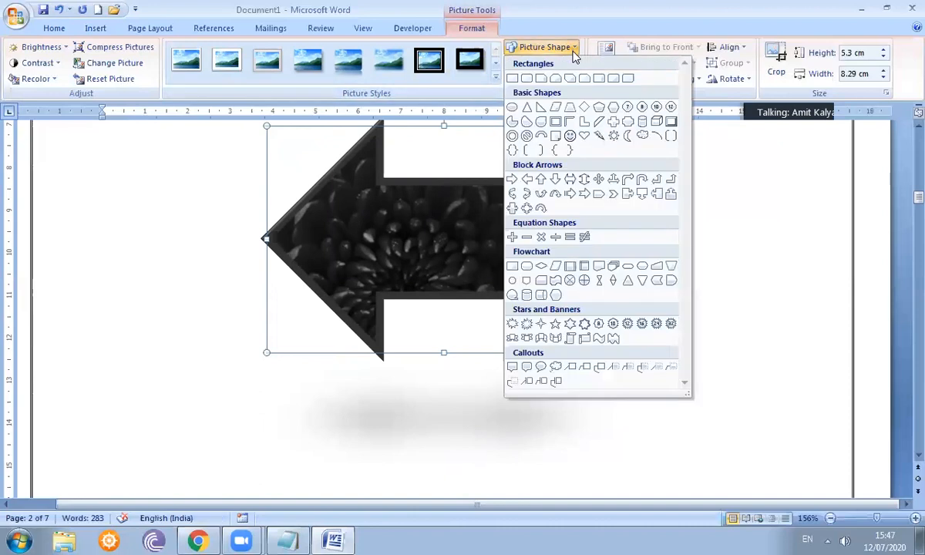
click(525, 109)
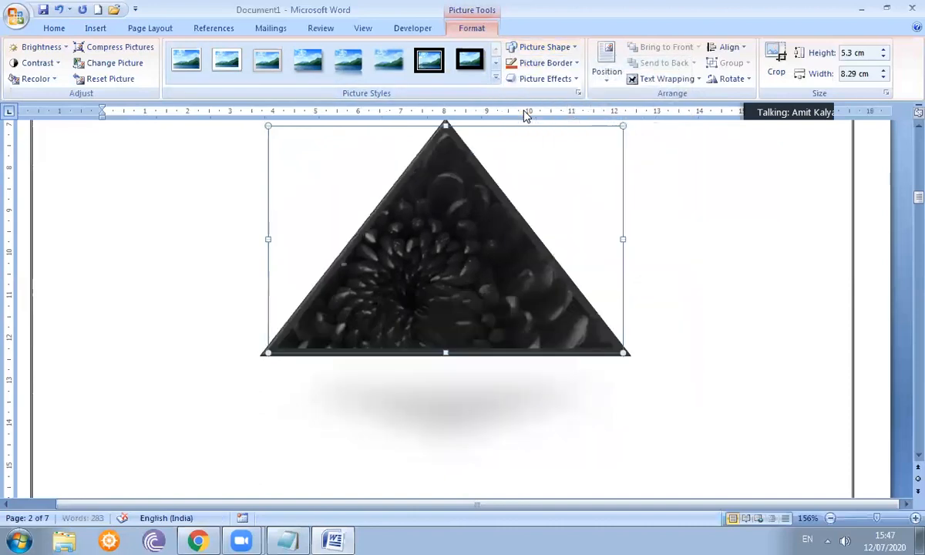
- Change the flower picture's shape to a regular pentagon and give it a border in standard red
click(573, 48)
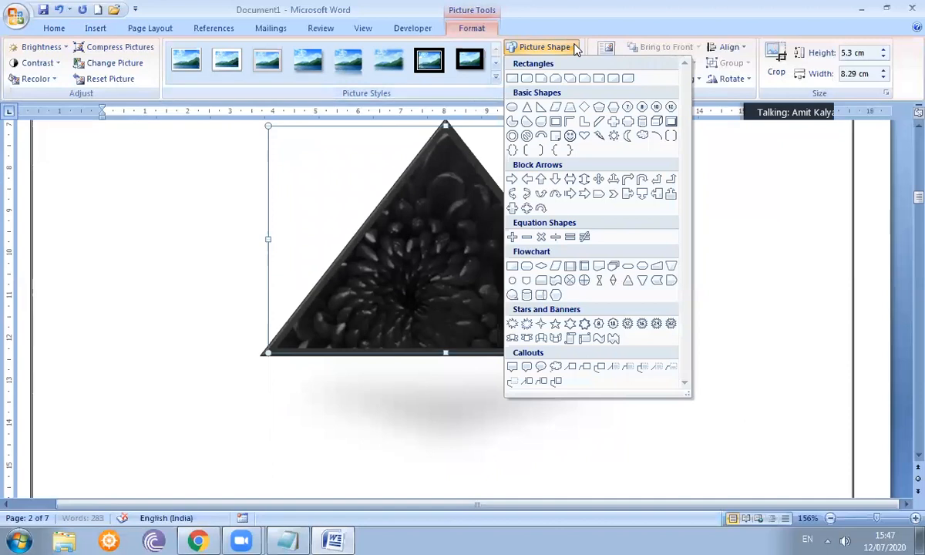
click(599, 109)
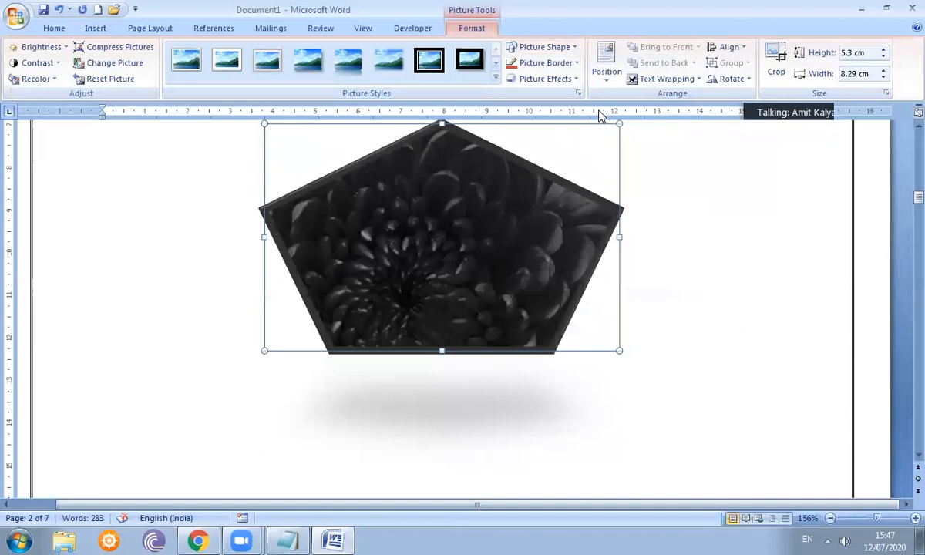
click(578, 67)
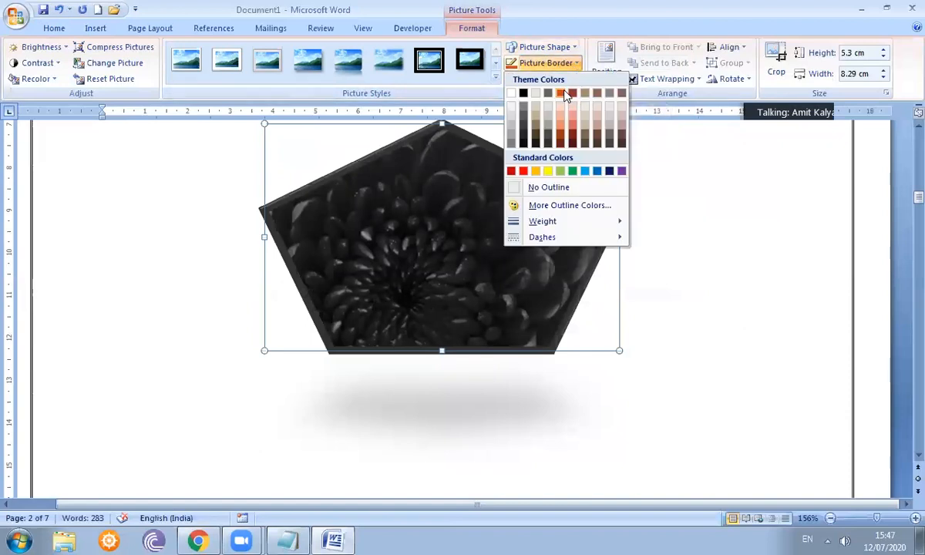
click(571, 93)
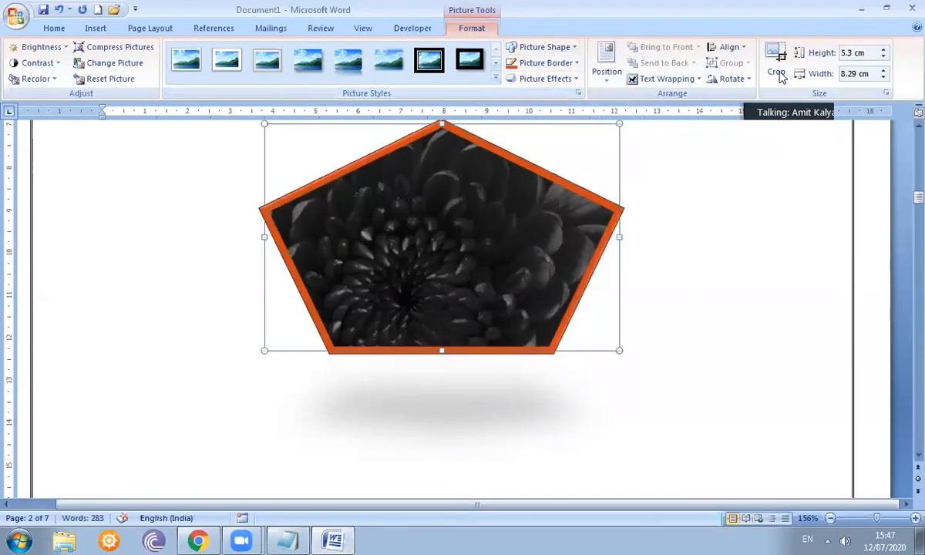
click(544, 63)
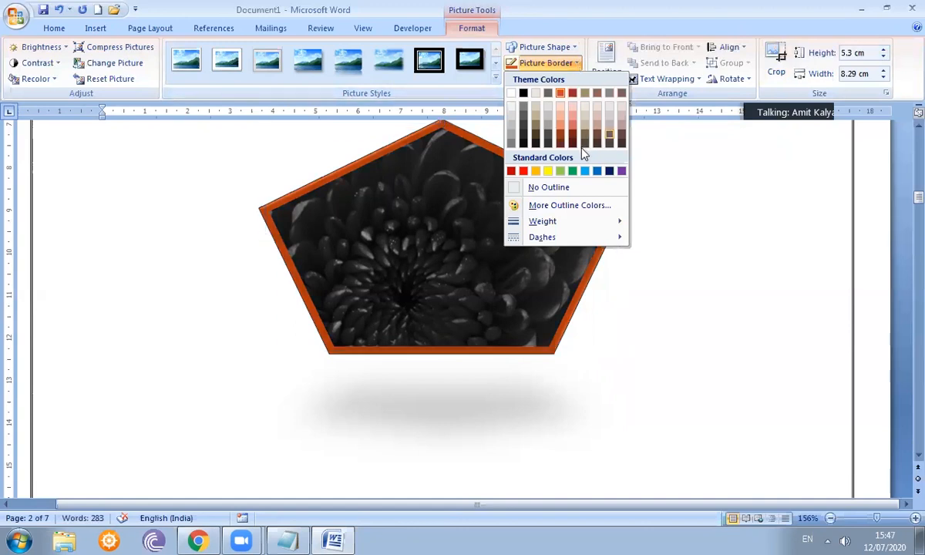
click(524, 171)
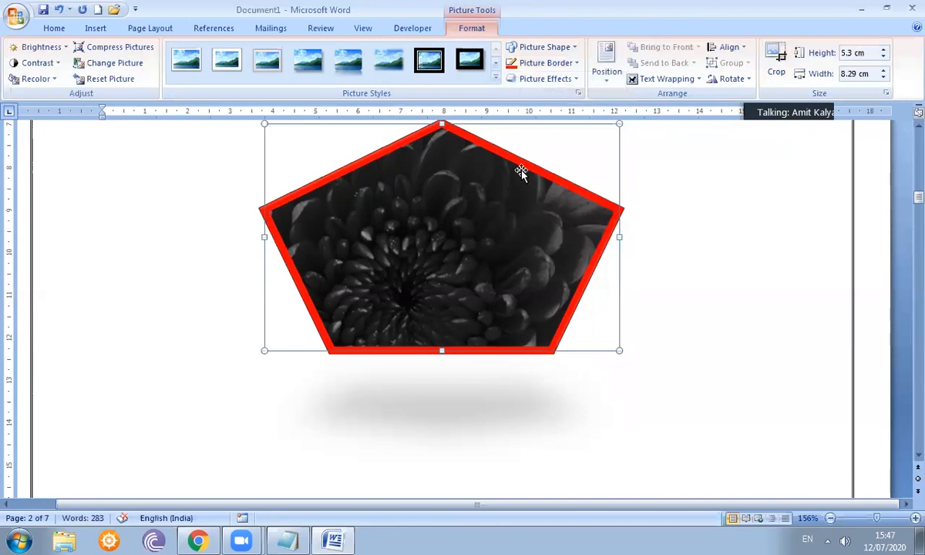
- Apply the fourth effect in the first row of the preset picture effects to the pentagon flower picture
click(567, 80)
mouse_move(568, 103)
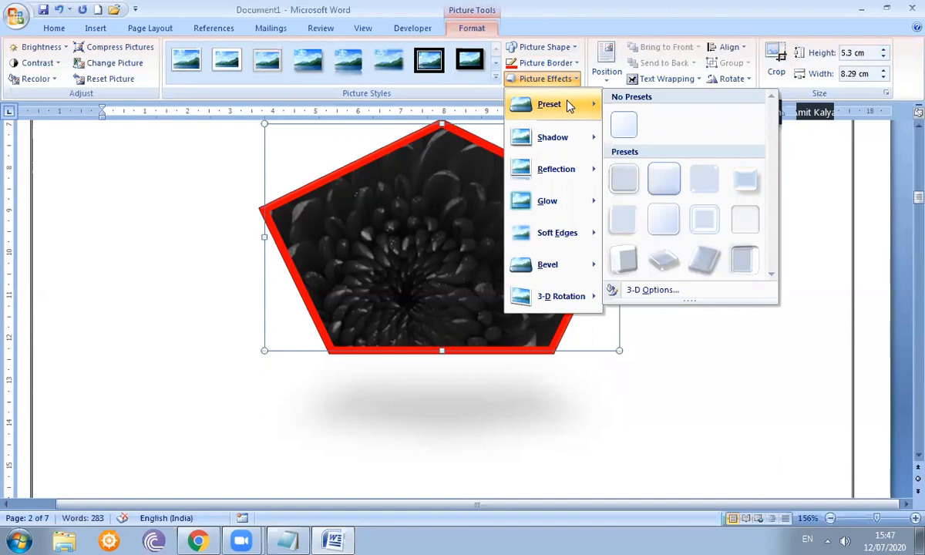
click(746, 189)
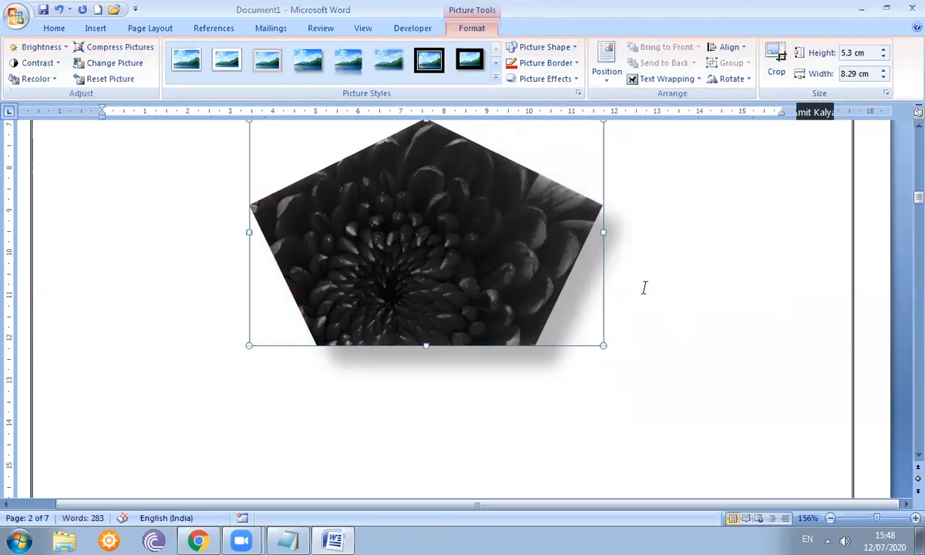
- Position the flower picture at the top left of the page with text wrapping
click(602, 68)
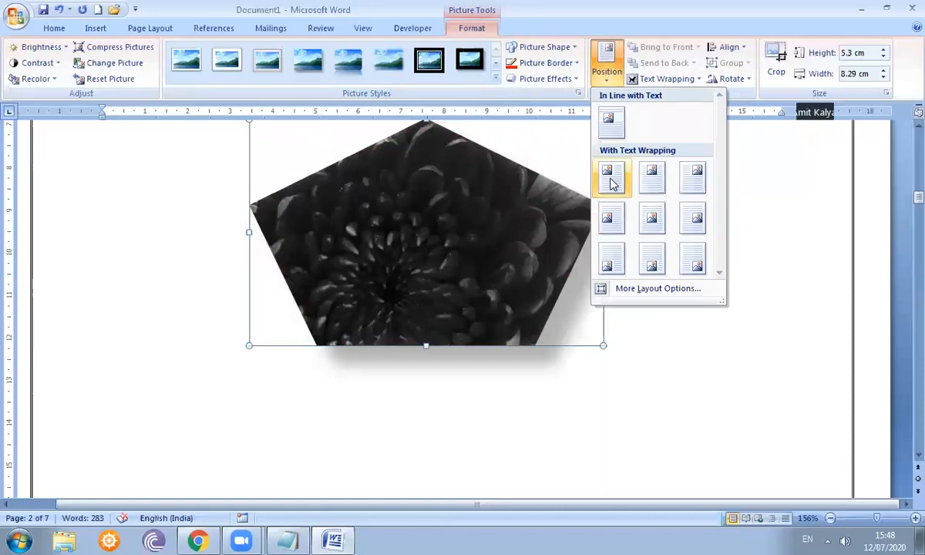
click(429, 196)
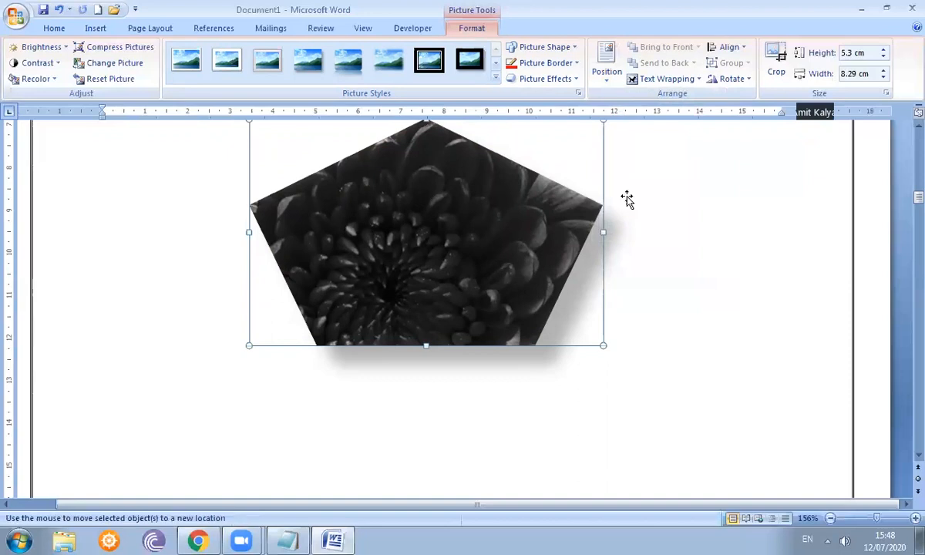
click(606, 71)
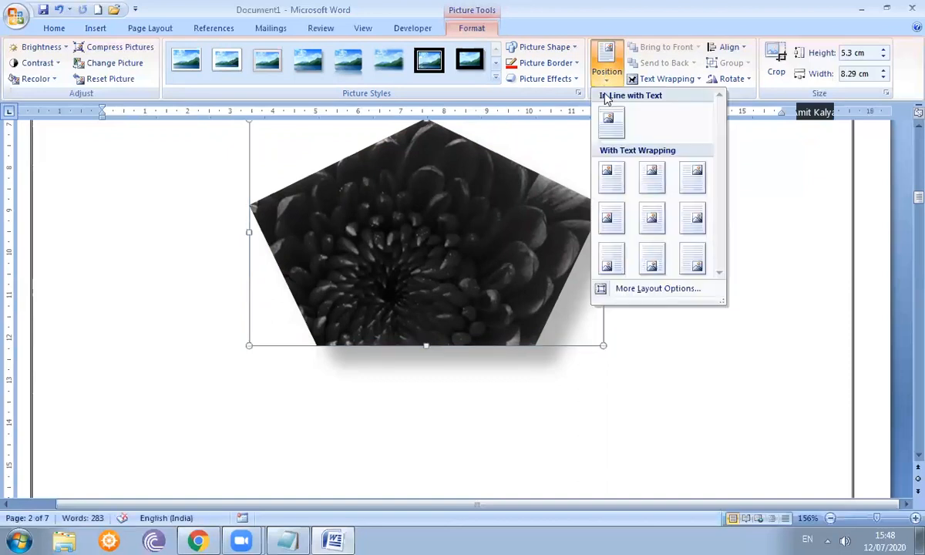
click(608, 176)
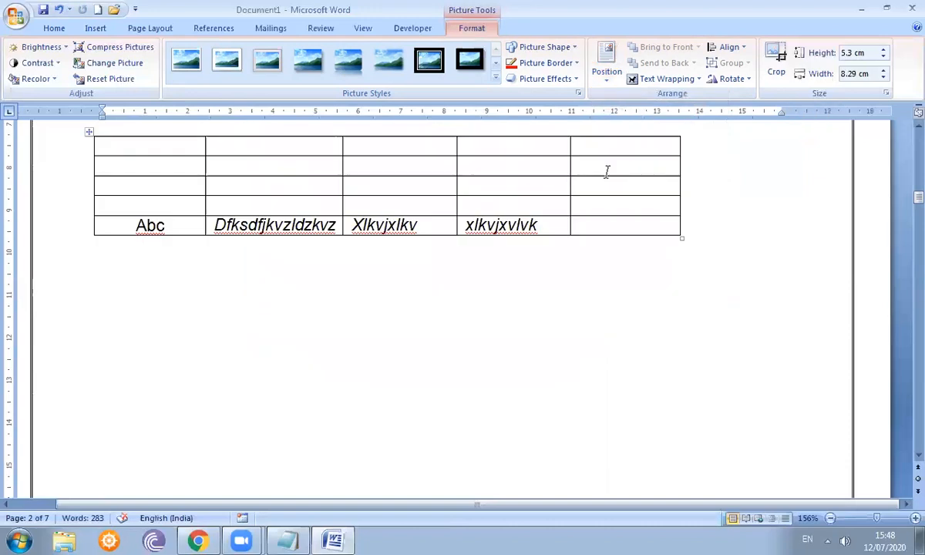
drag(905, 206, 905, 455)
key(ctrl+z)
drag(363, 137, 682, 506)
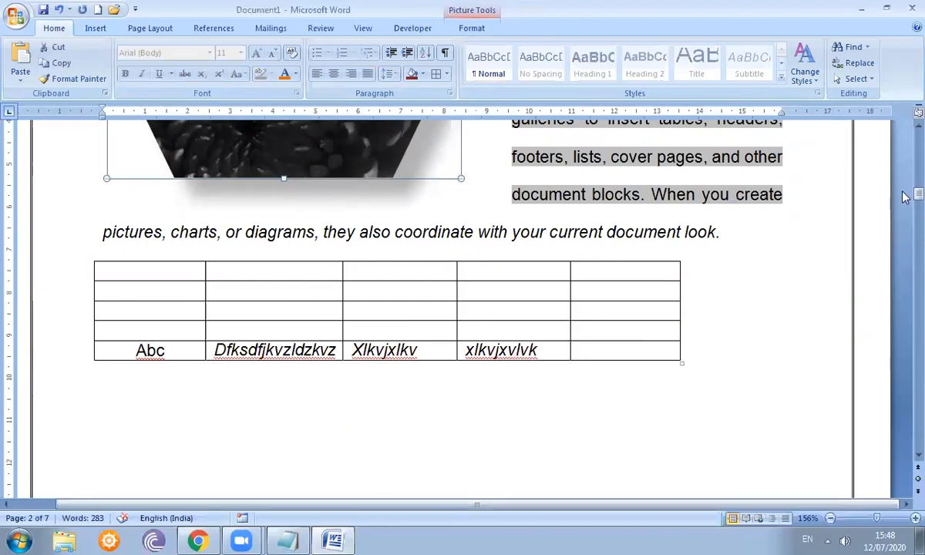
- Position the flower picture at the top centre of the page with text wrapping, and replace that with the top right position
scroll(906, 129, up, 5)
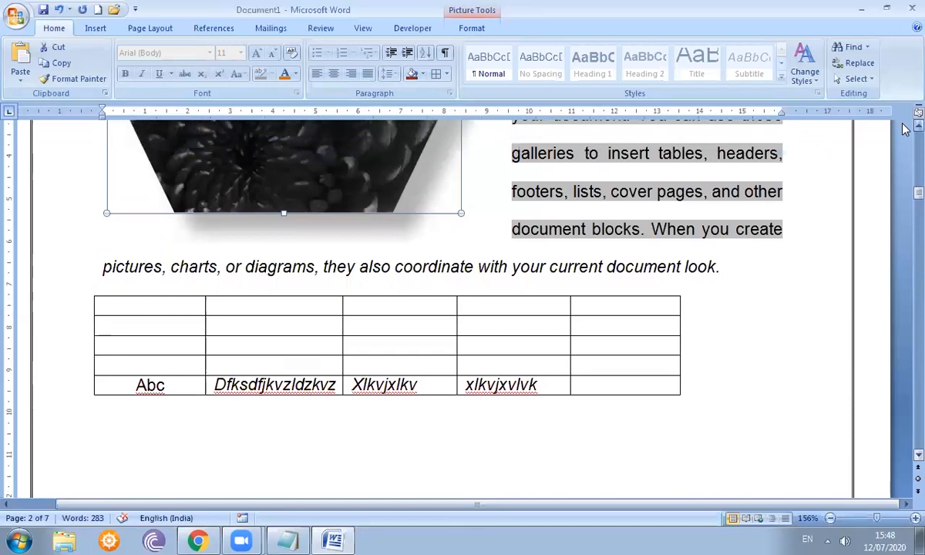
scroll(905, 129, up, 4)
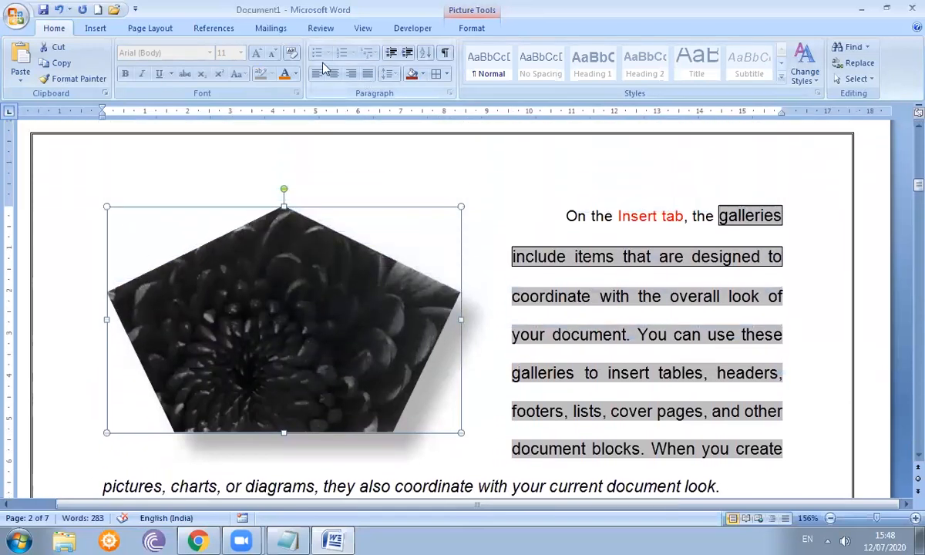
double_click(283, 254)
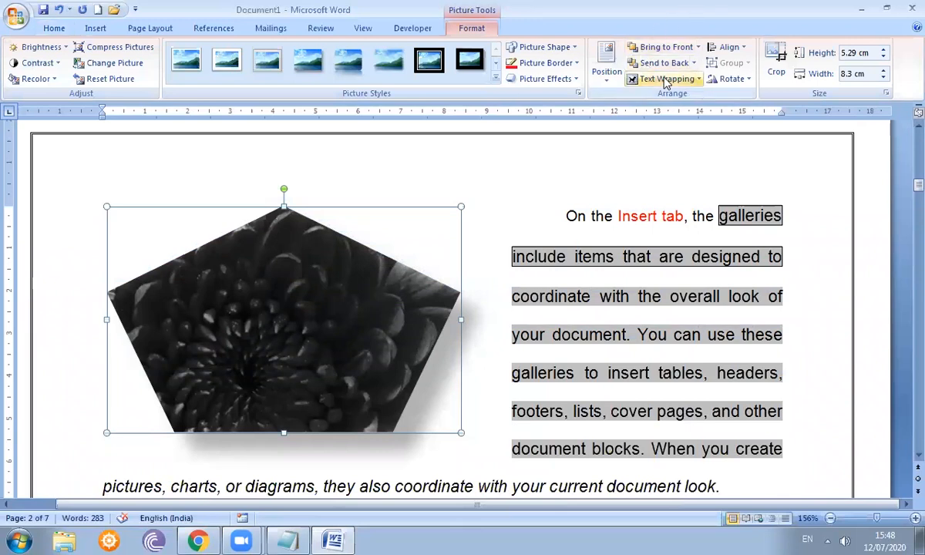
click(605, 70)
click(651, 178)
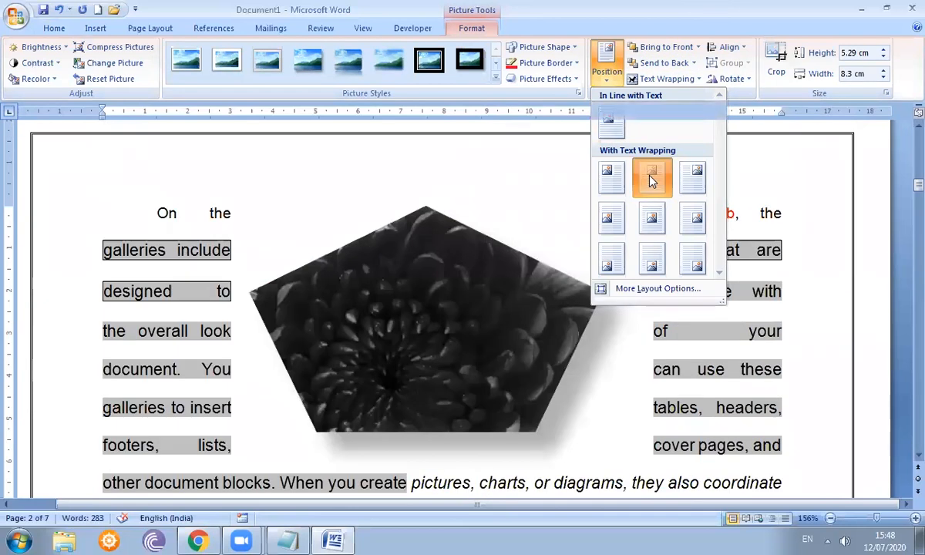
click(606, 65)
click(700, 191)
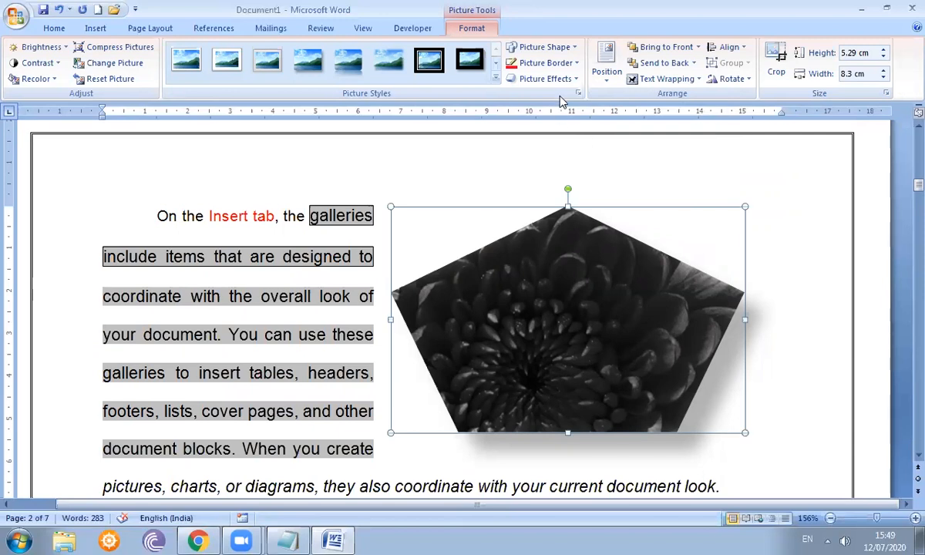
- Bring the flower picture to the front and move it into the first cell of the table
click(605, 86)
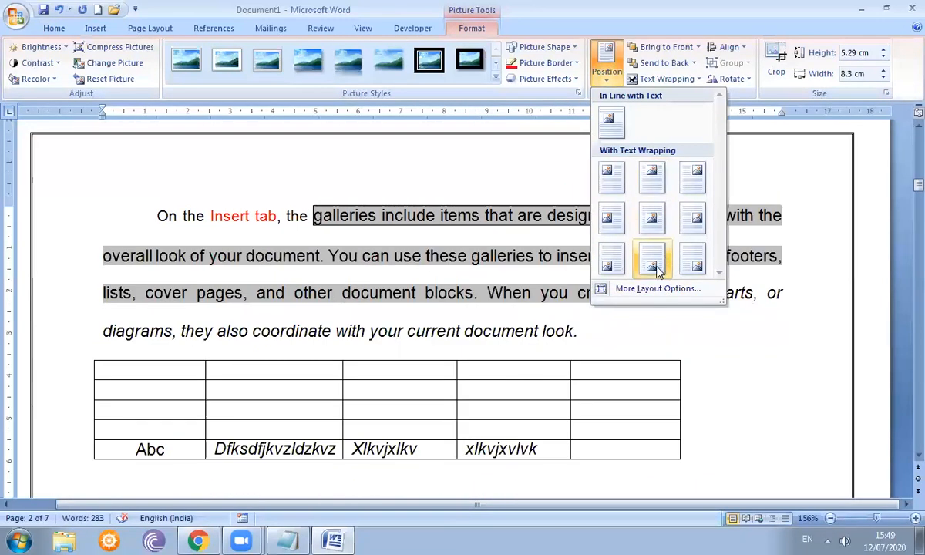
click(655, 33)
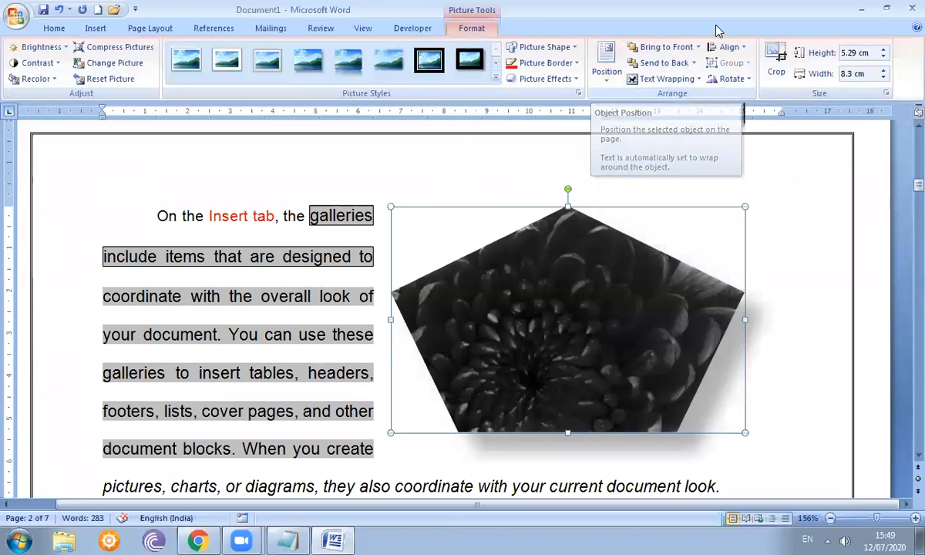
click(686, 51)
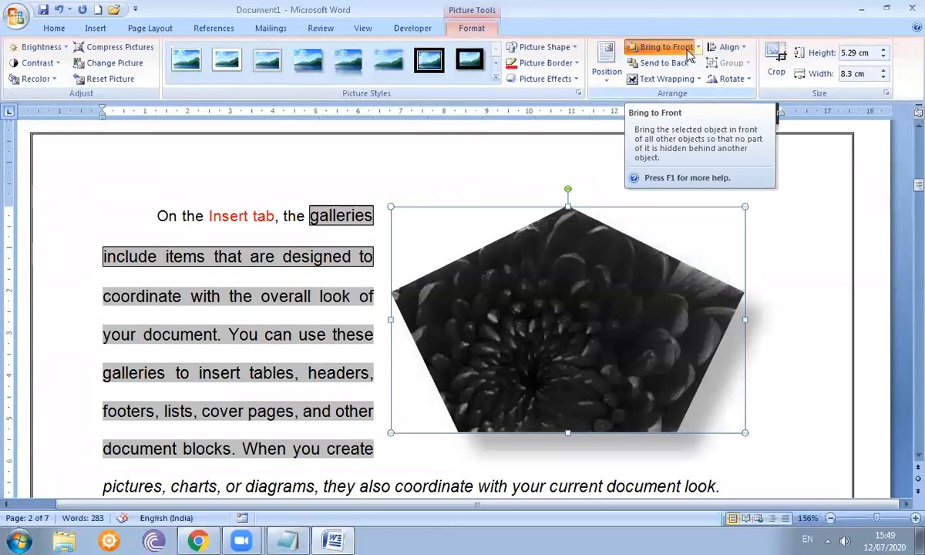
drag(593, 284, 598, 460)
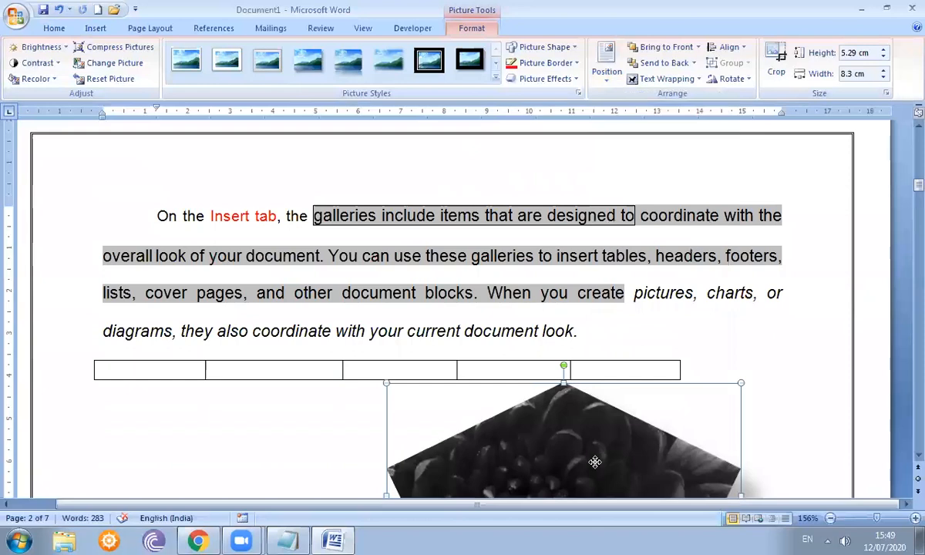
drag(497, 420, 306, 393)
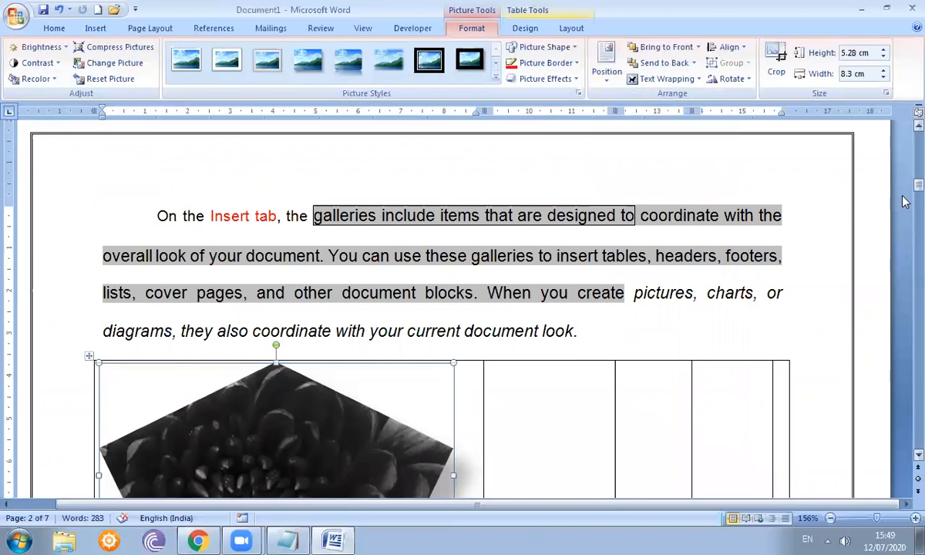
scroll(905, 461, down, 5)
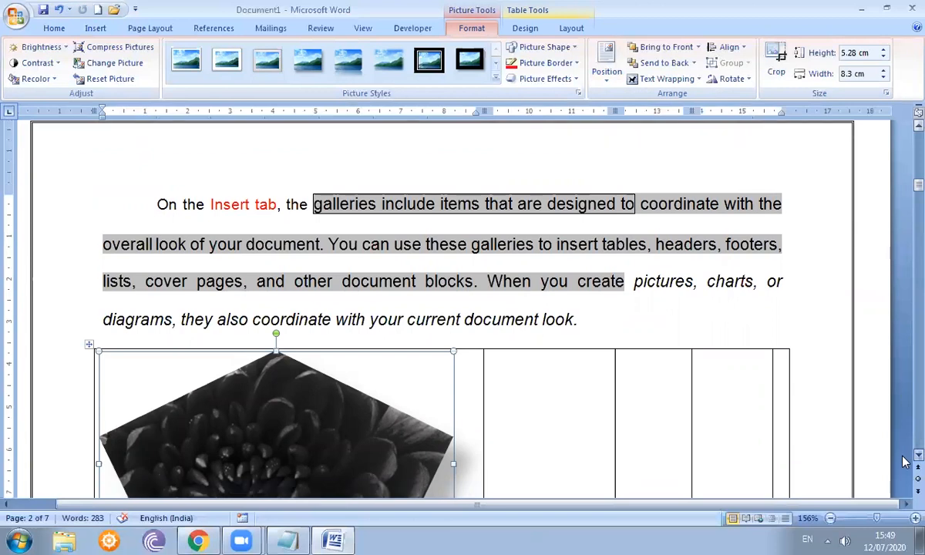
scroll(905, 461, down, 1)
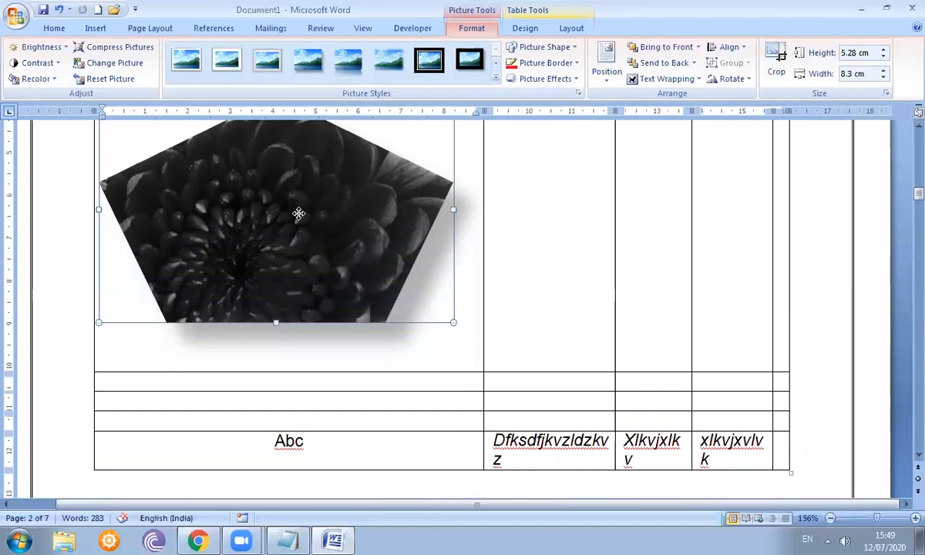
- Cut the flower picture out of the table cell, paste it back and place it below the table
key(Delete)
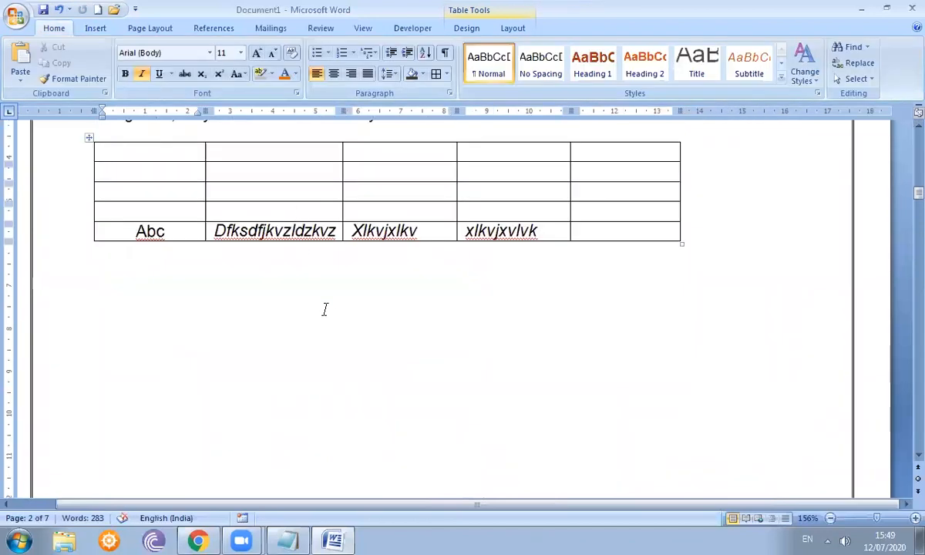
key(ctrl+z)
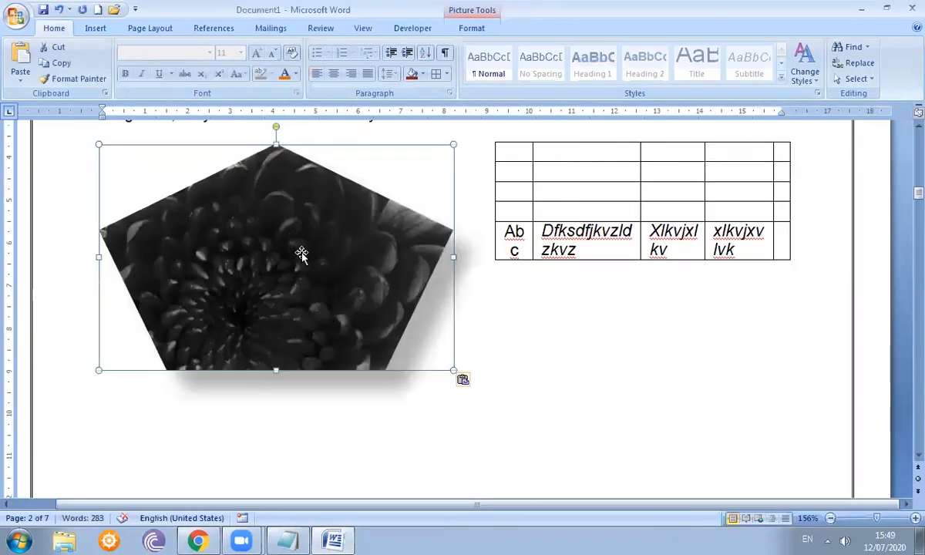
drag(303, 200, 551, 406)
drag(493, 368, 396, 331)
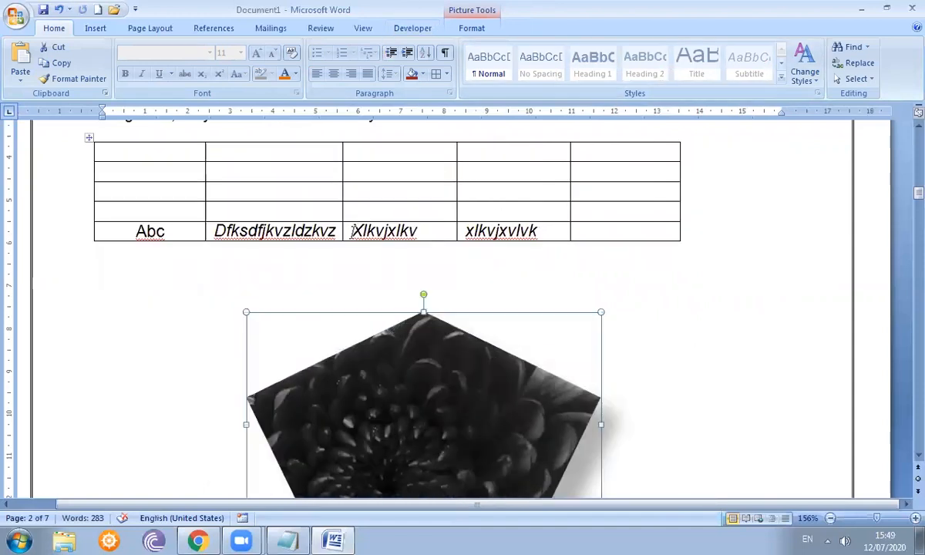
- Send the flower picture to the back and move it toward the right margin below the table
double_click(380, 316)
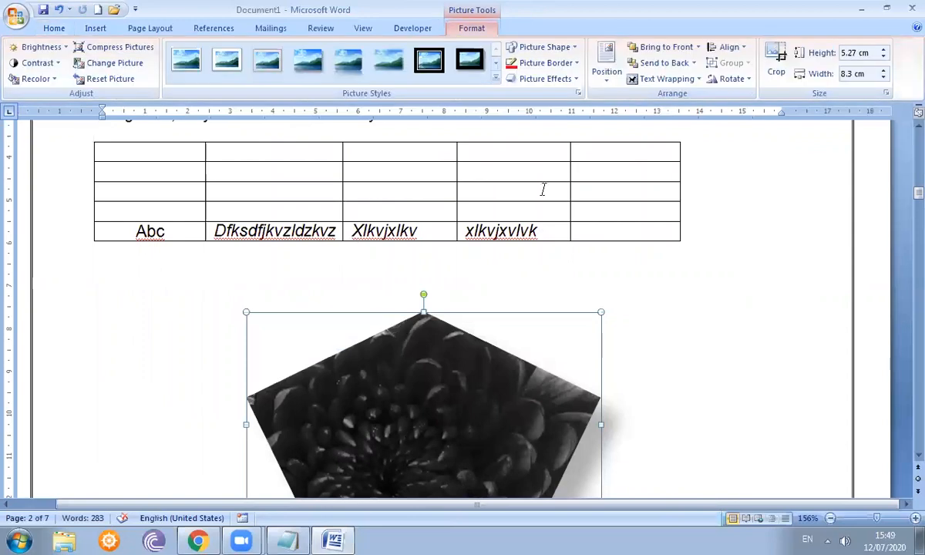
click(669, 65)
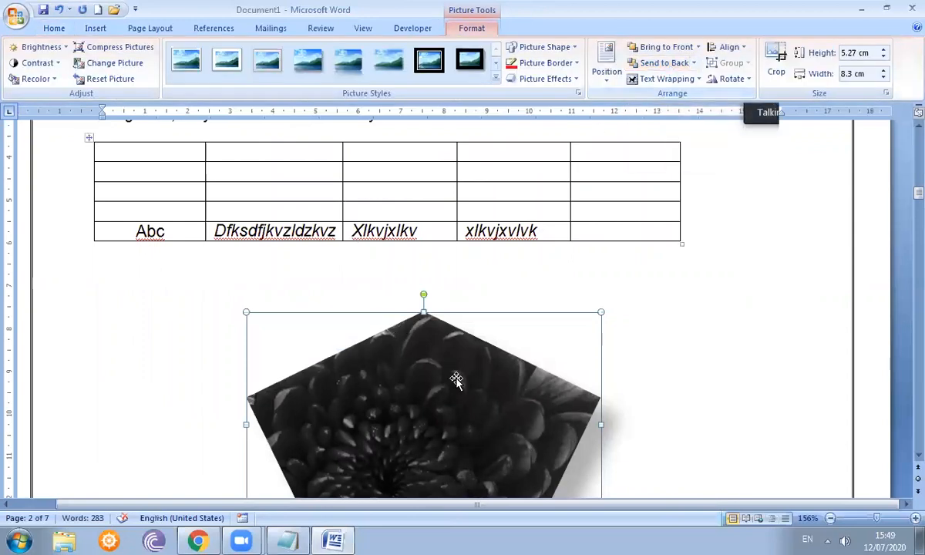
drag(452, 380, 652, 356)
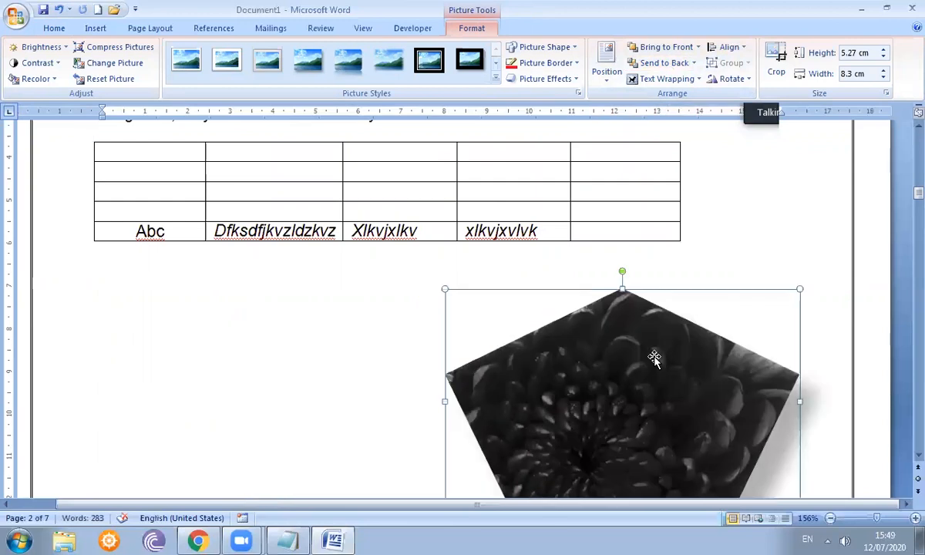
- Set the flower picture's text wrapping to Tight and move it to the middle of the page, just below the table
click(666, 79)
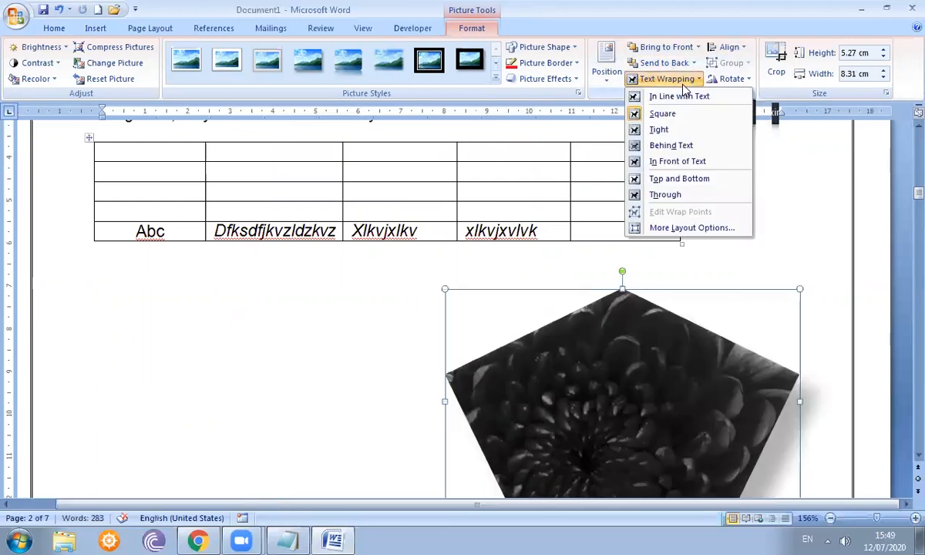
click(669, 130)
drag(495, 370, 343, 368)
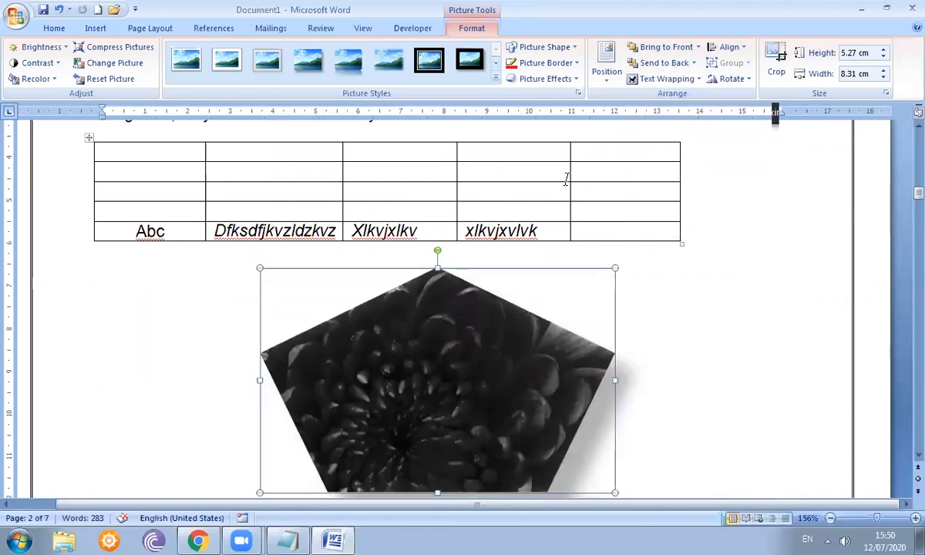
- Rotate the flower picture right by 90°
click(736, 80)
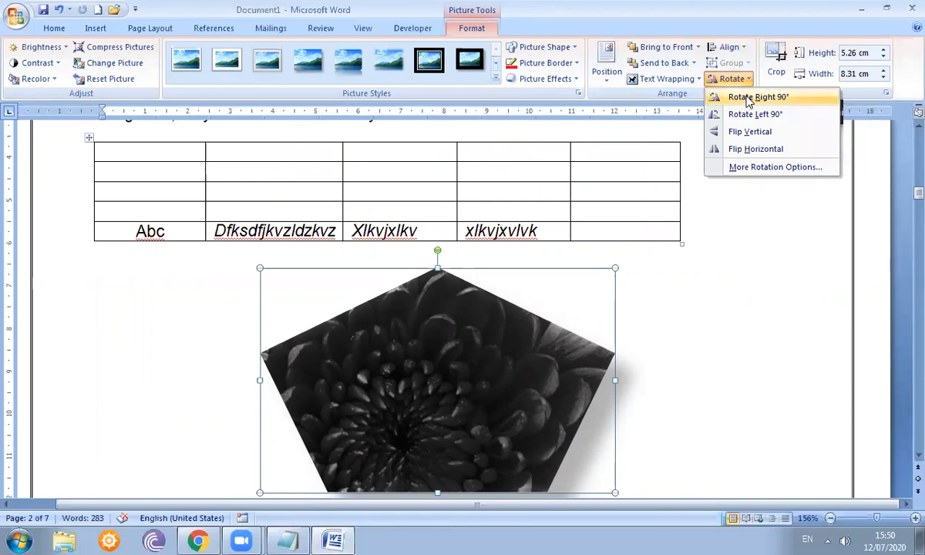
click(747, 98)
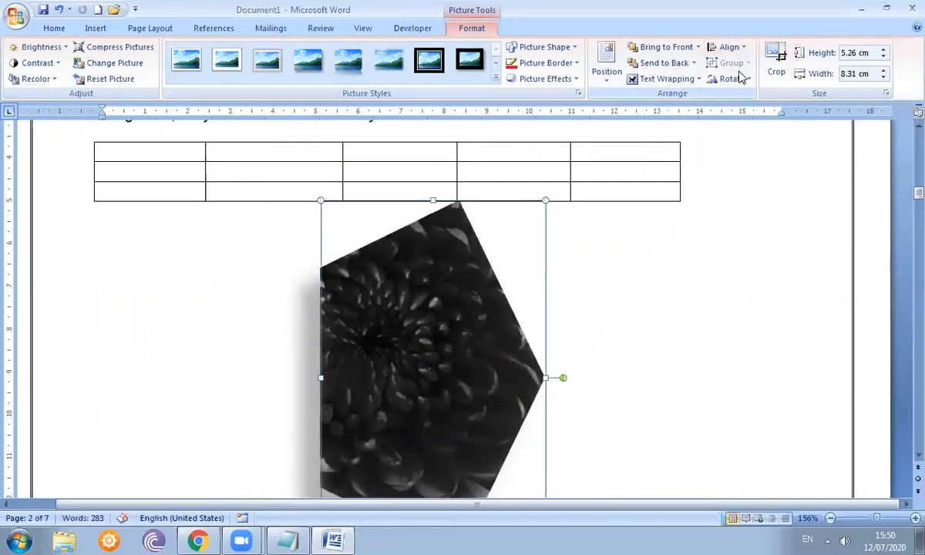
- Flip the flower picture vertically and then horizontally
click(738, 79)
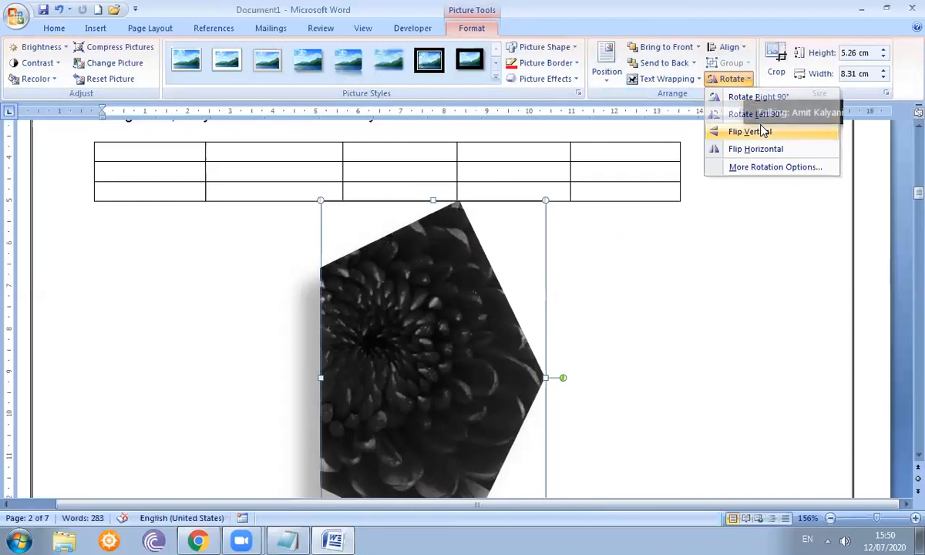
click(763, 132)
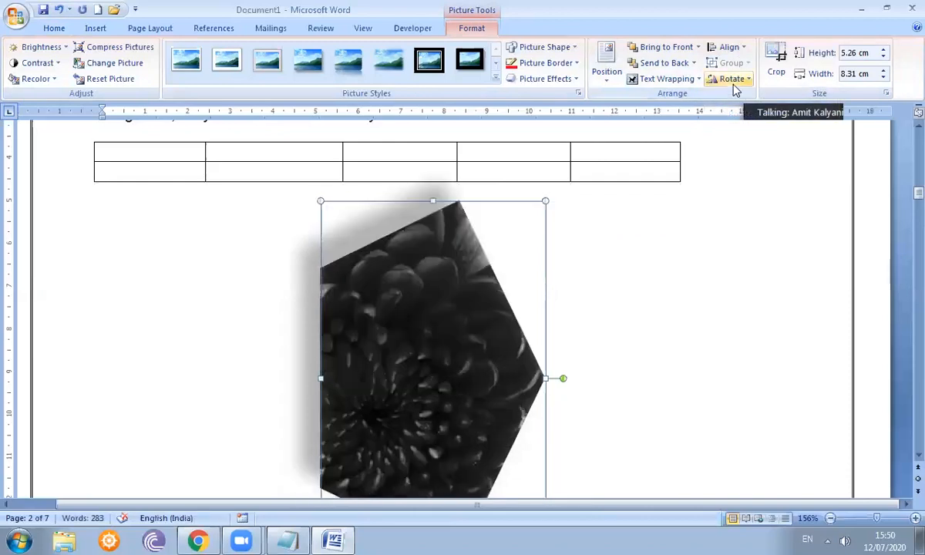
click(735, 83)
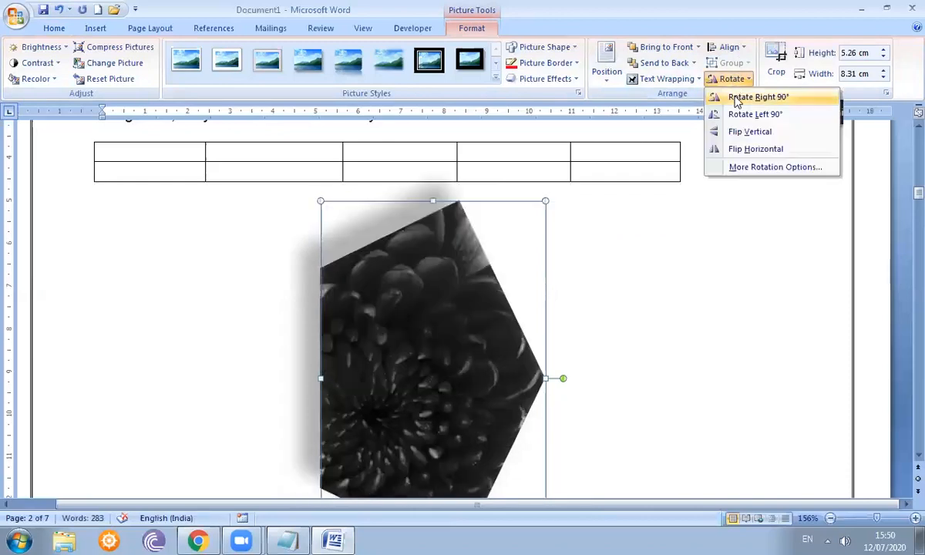
click(744, 150)
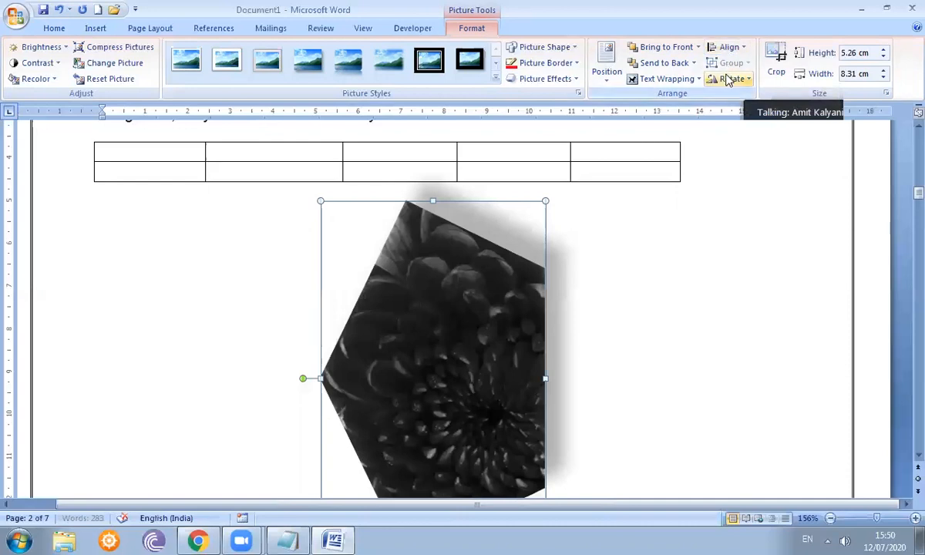
- Rotate the flower picture left by 90° and back right by 90°
click(726, 79)
click(738, 114)
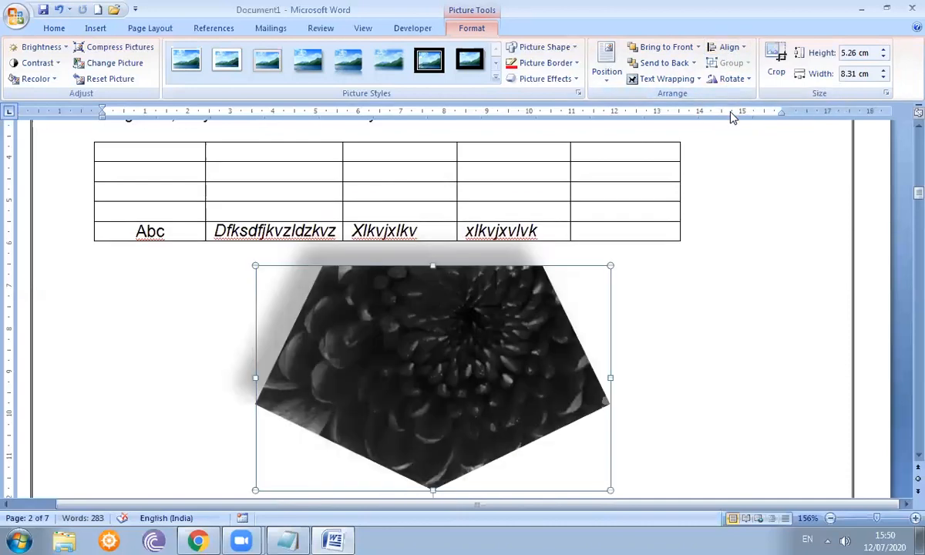
click(725, 82)
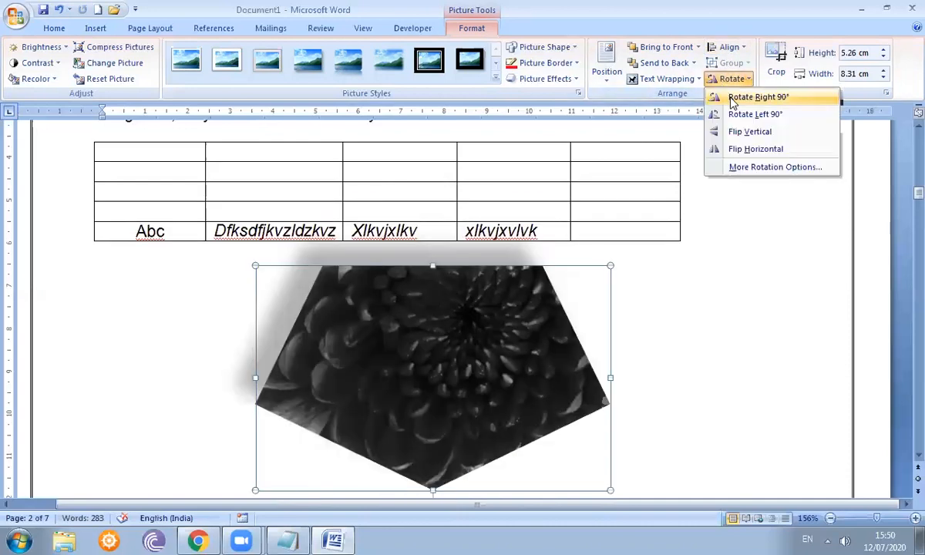
click(742, 98)
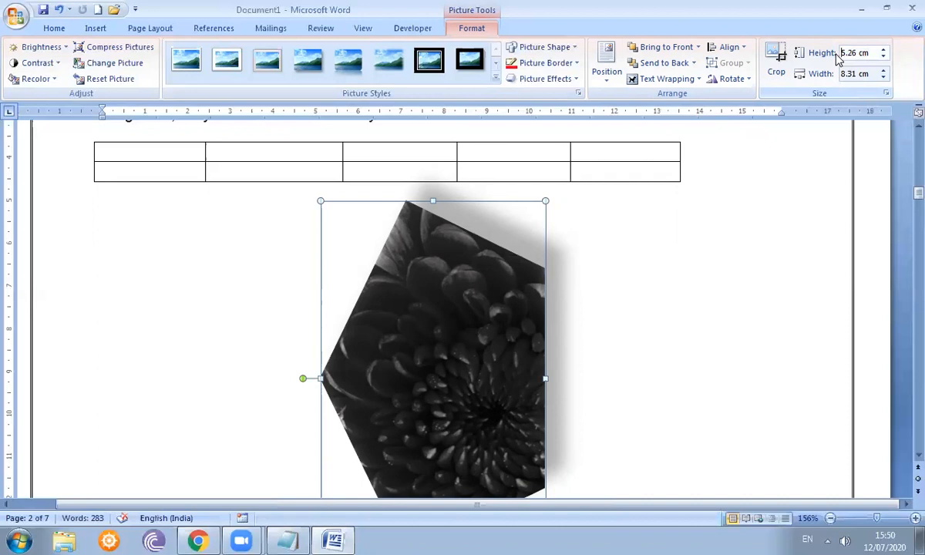
- Try a height of 4.26 cm for the flower picture, and undo the resize
key(Delete)
text(4)
key(Return)
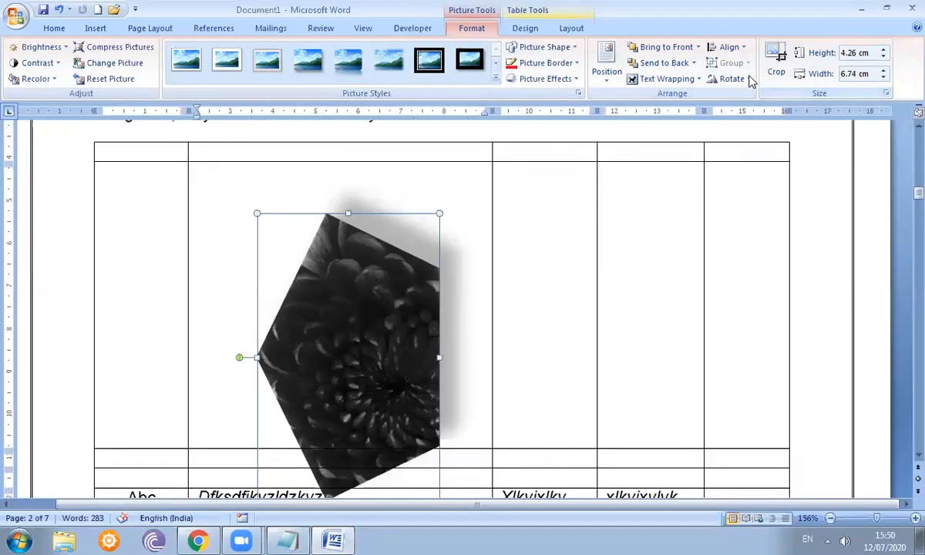
drag(370, 272, 414, 538)
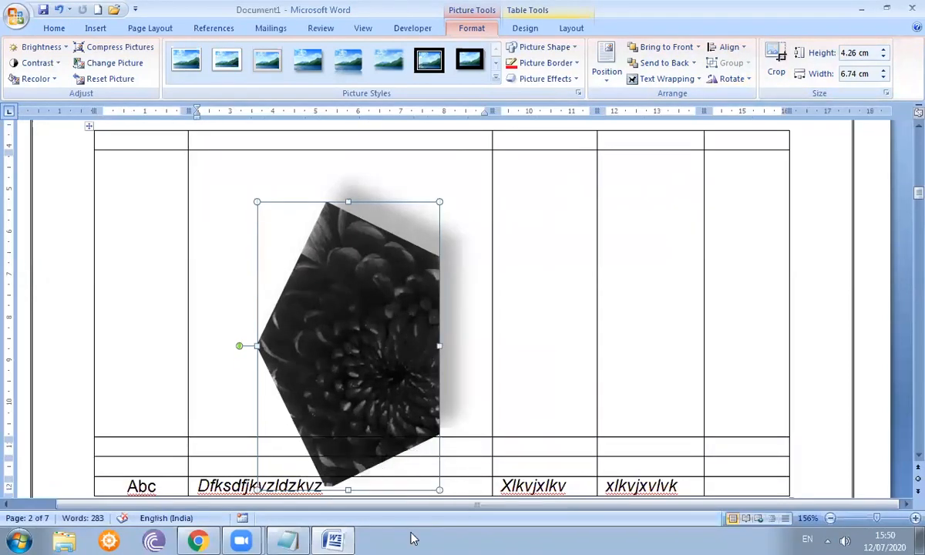
key(ctrl+z)
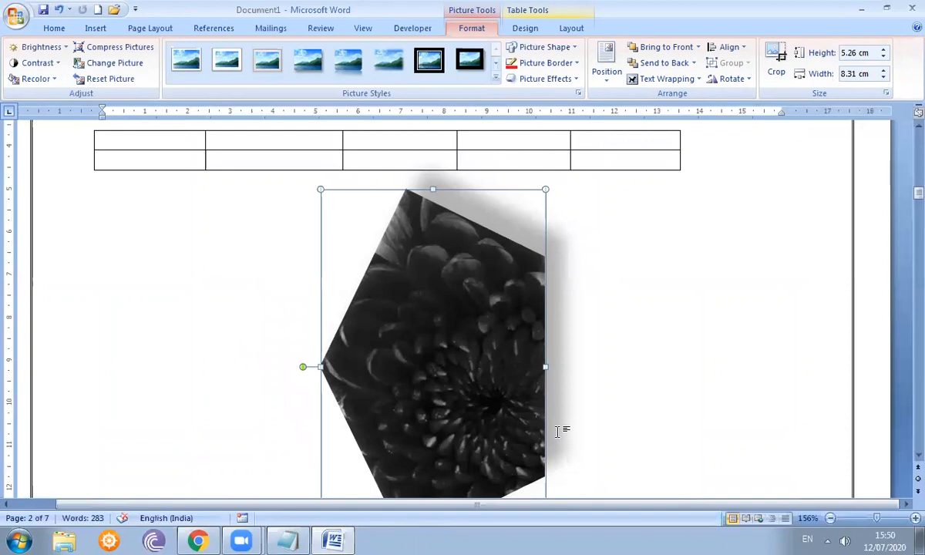
- Open the clip art search and try clearing My Collections from the collections to search
click(97, 28)
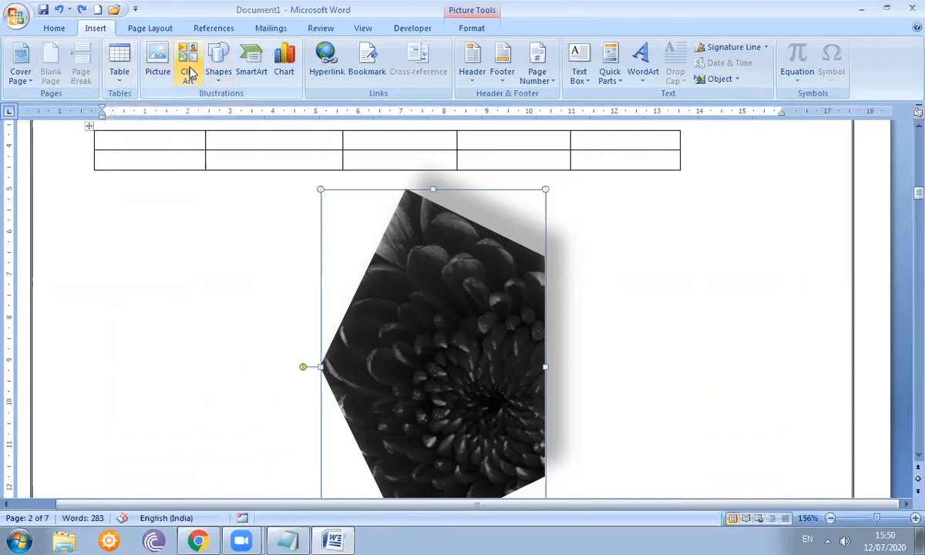
click(189, 73)
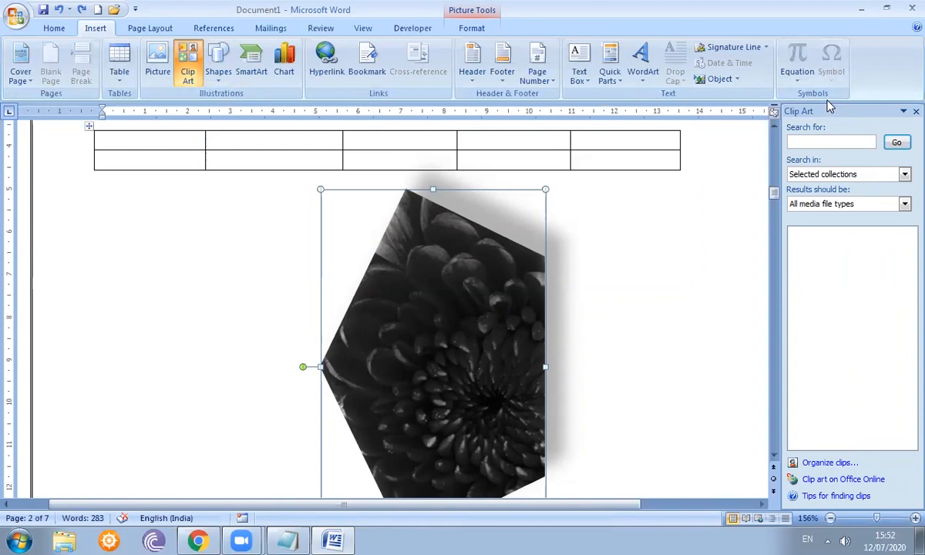
click(832, 393)
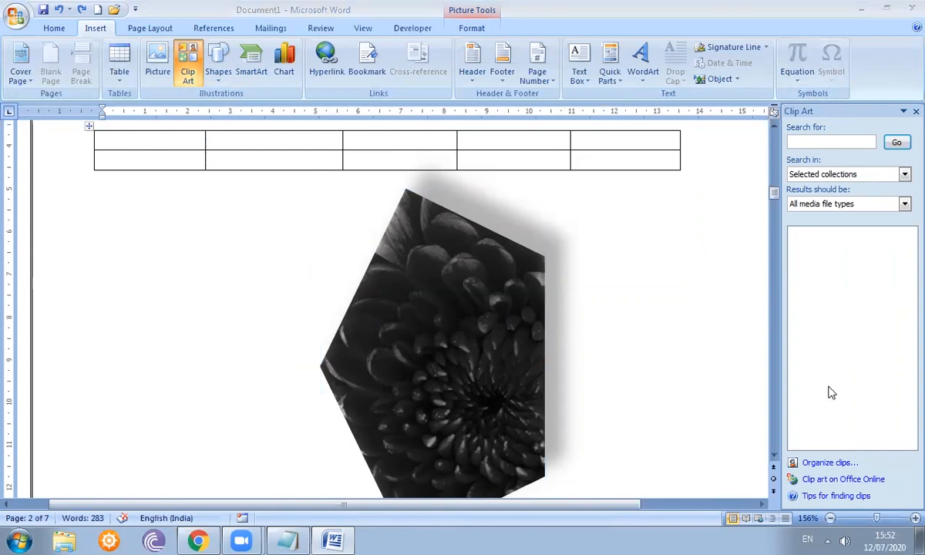
click(904, 178)
click(904, 175)
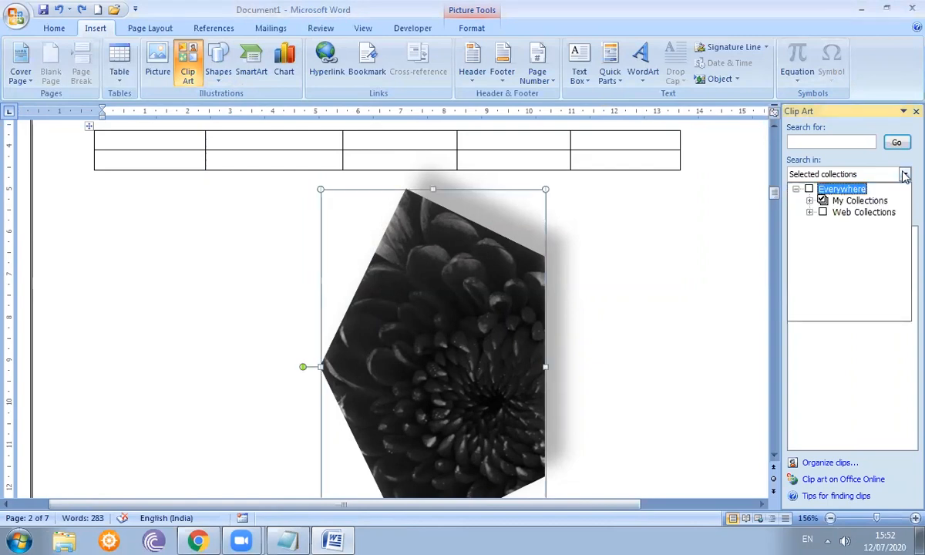
click(879, 201)
click(822, 201)
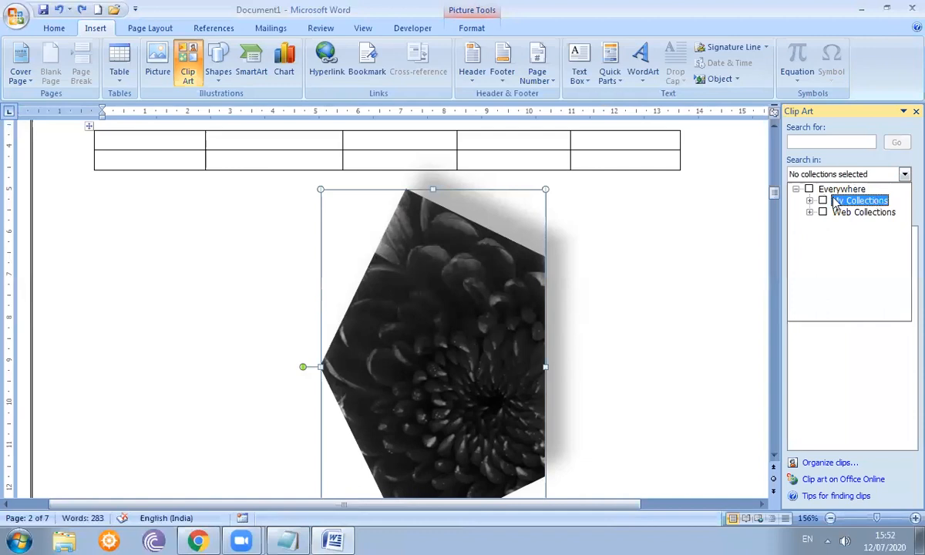
click(724, 183)
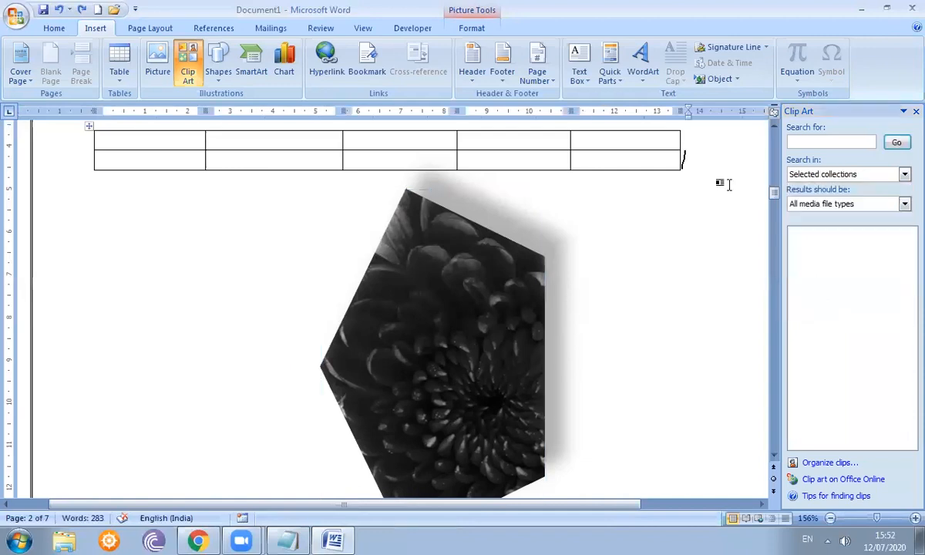
- Exclude Clip Art from the media types returned by the clip art search
click(904, 204)
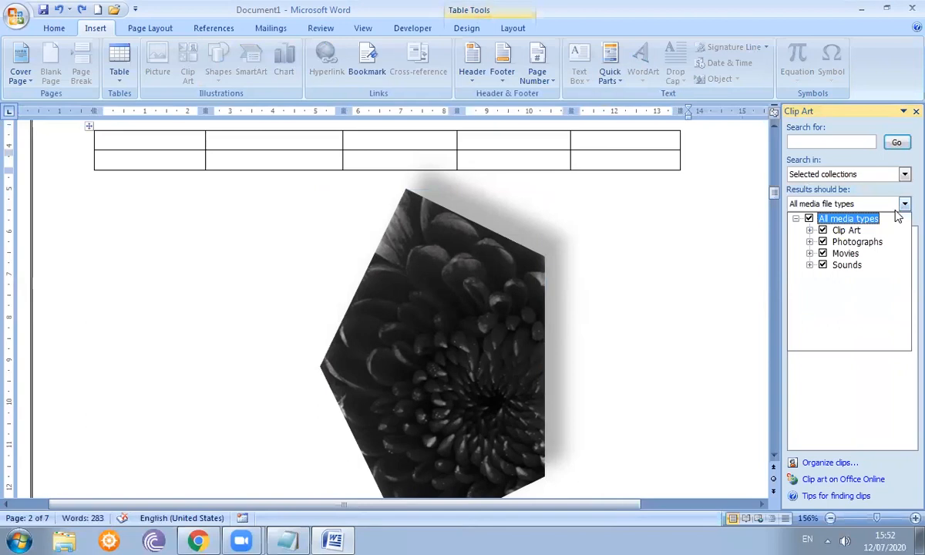
click(848, 230)
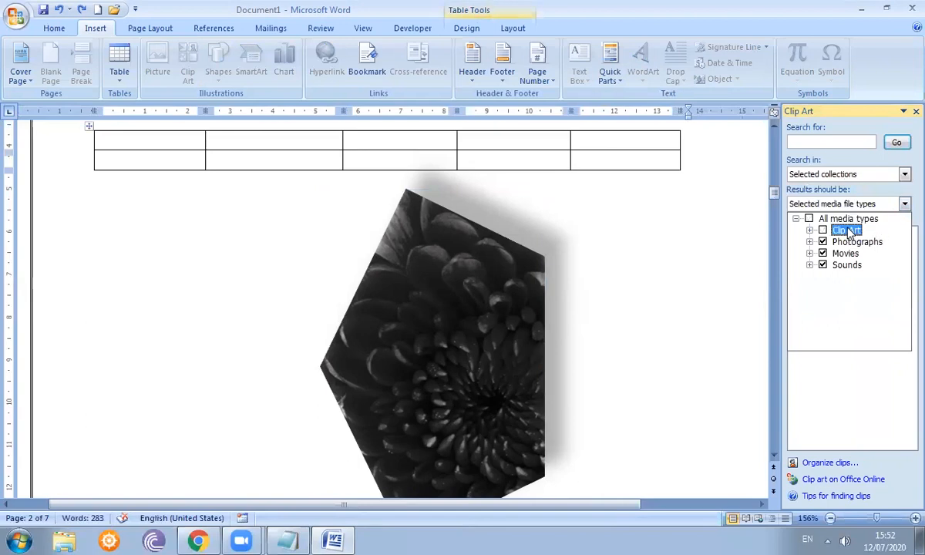
click(849, 428)
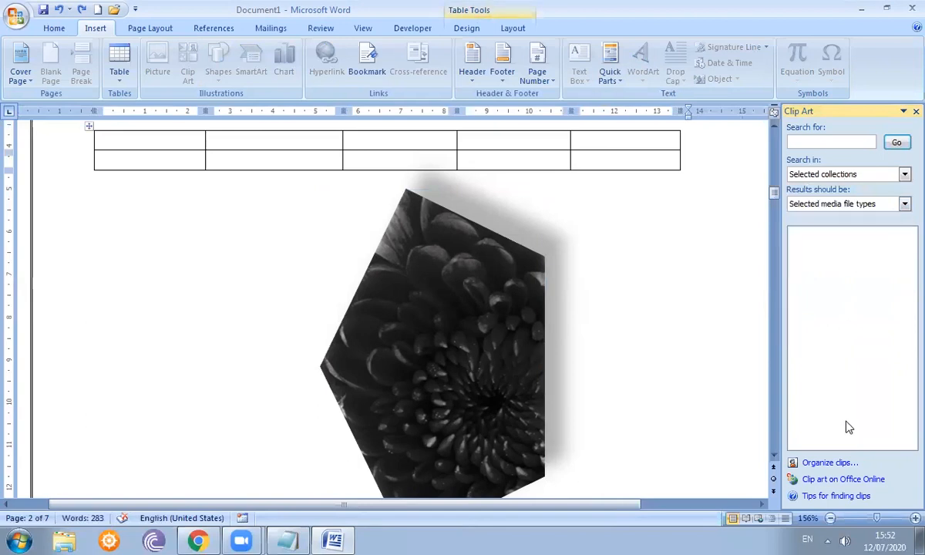
- Look at the Clip Organizer window, close it, and view the gallery of available shapes
click(839, 465)
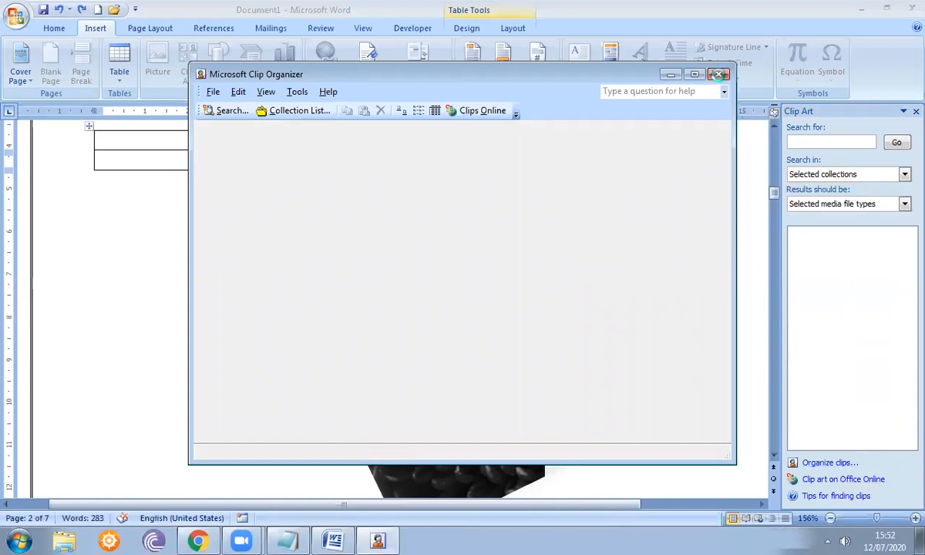
click(719, 76)
click(218, 60)
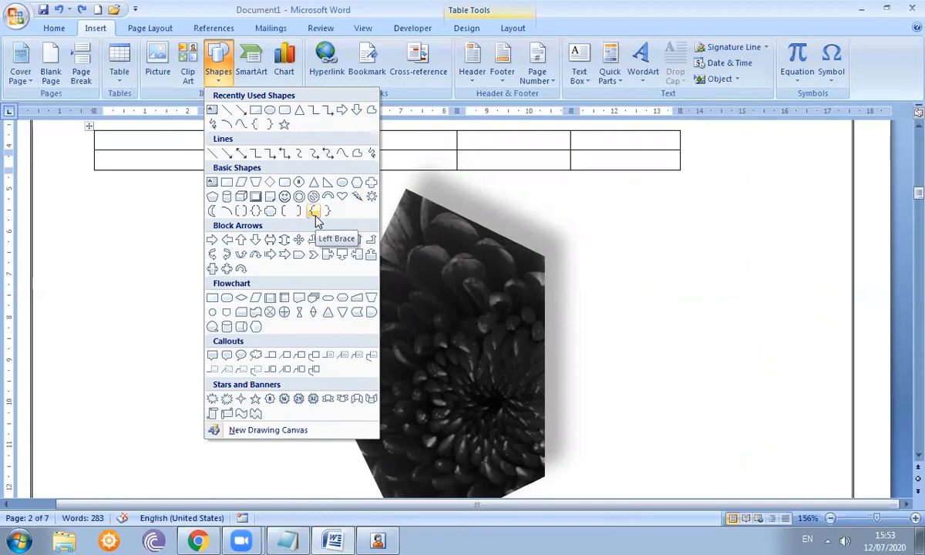
- Look through the chart types from Line to Radar and insert a radar chart with markers in the table's second-row cell
click(284, 74)
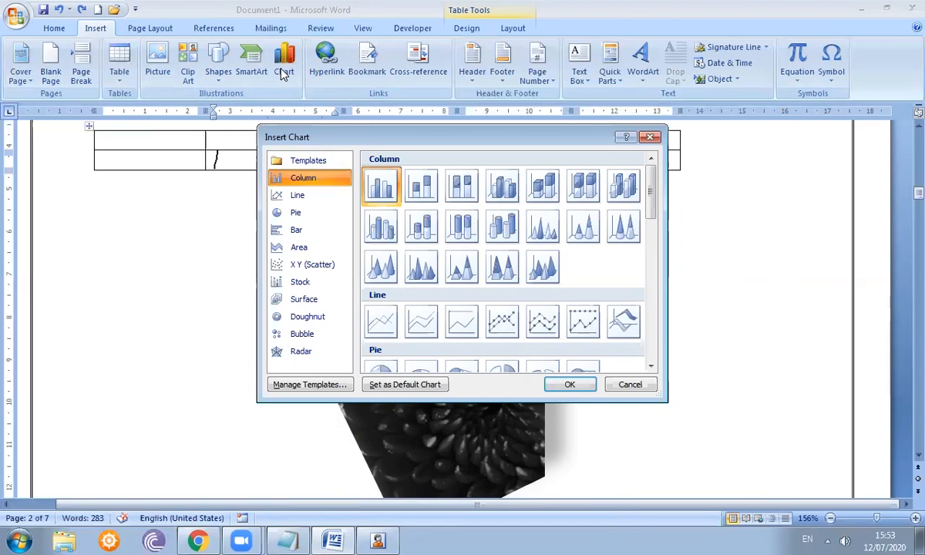
click(317, 198)
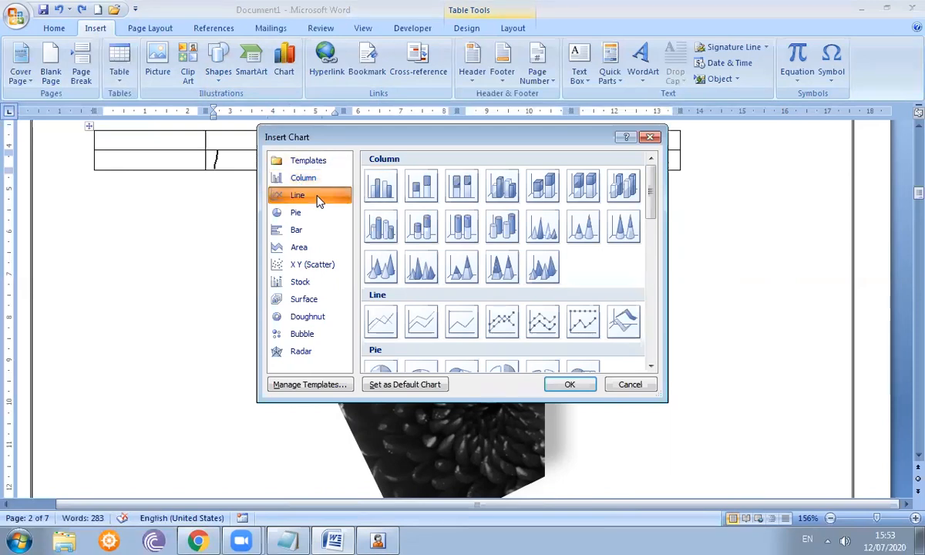
click(314, 218)
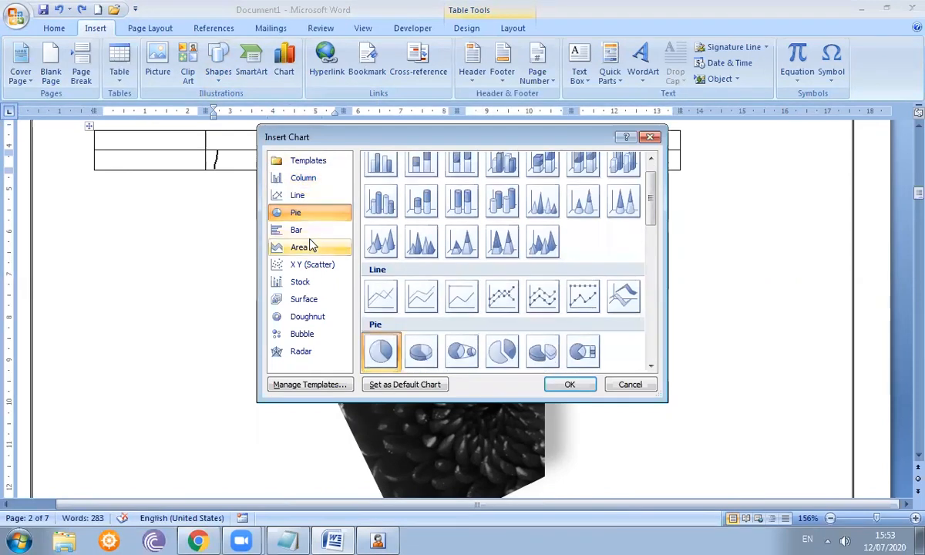
click(312, 246)
click(293, 230)
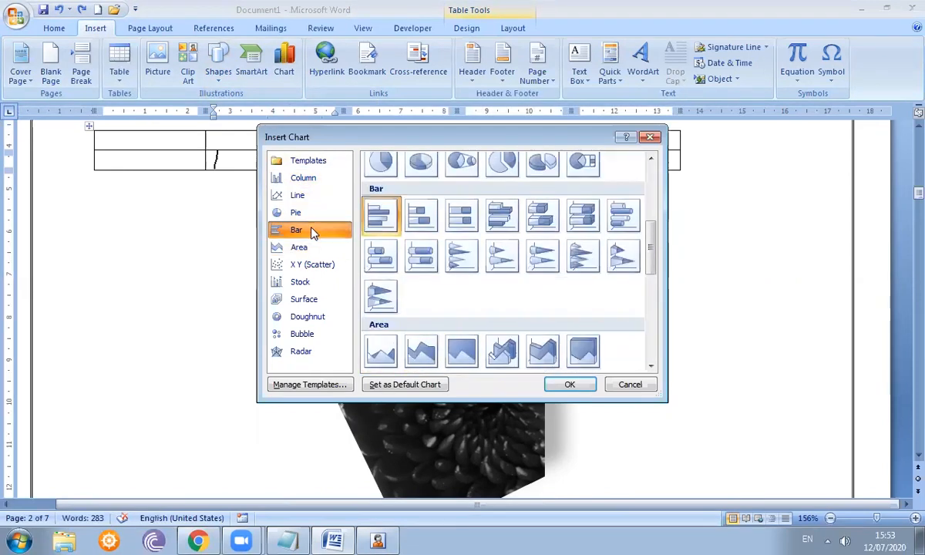
click(313, 266)
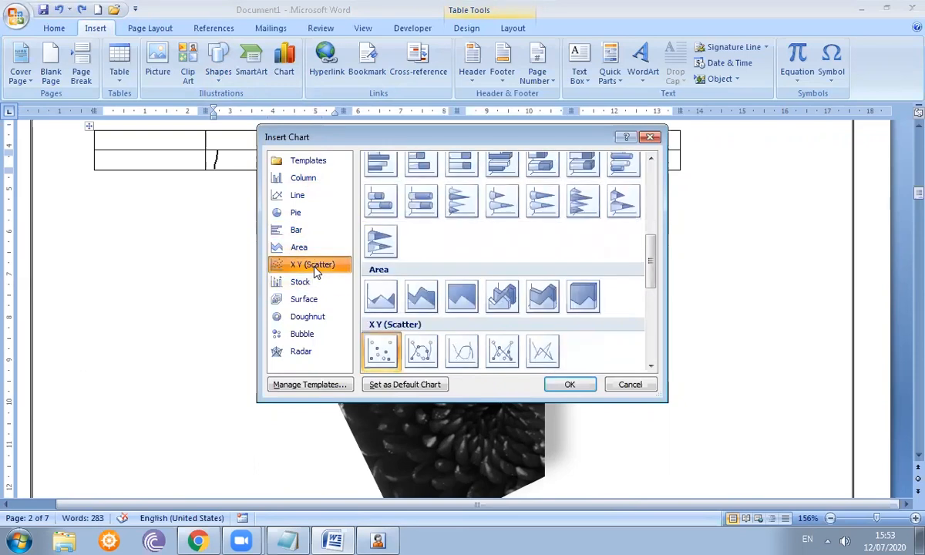
click(314, 284)
click(309, 301)
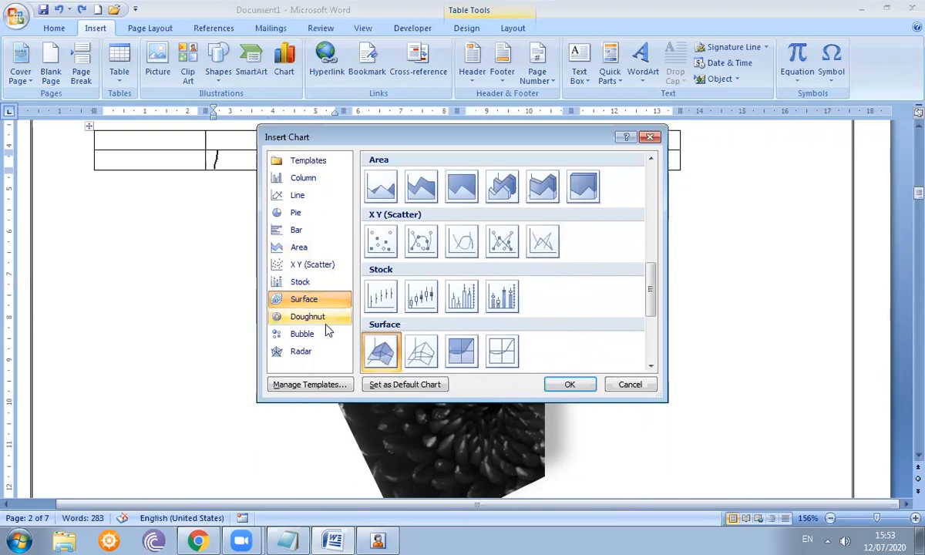
click(318, 318)
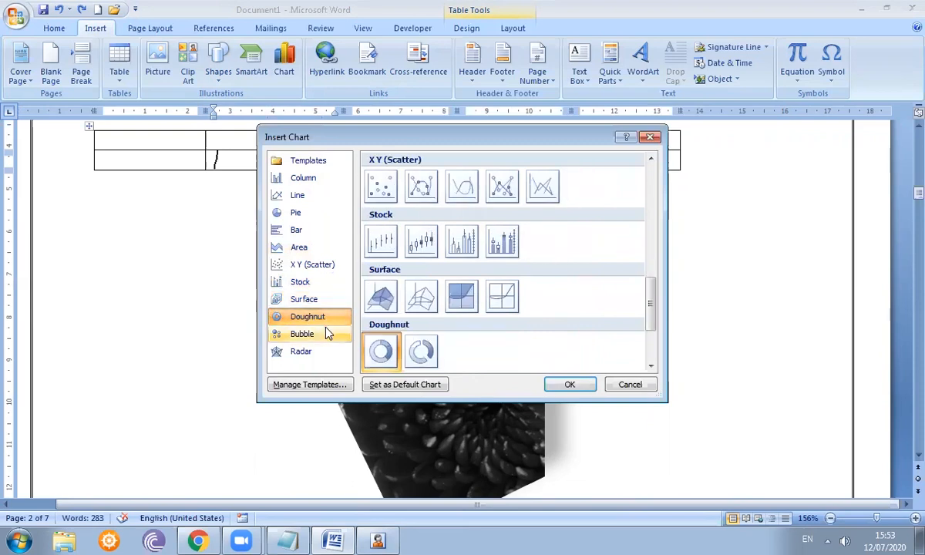
click(325, 343)
click(323, 353)
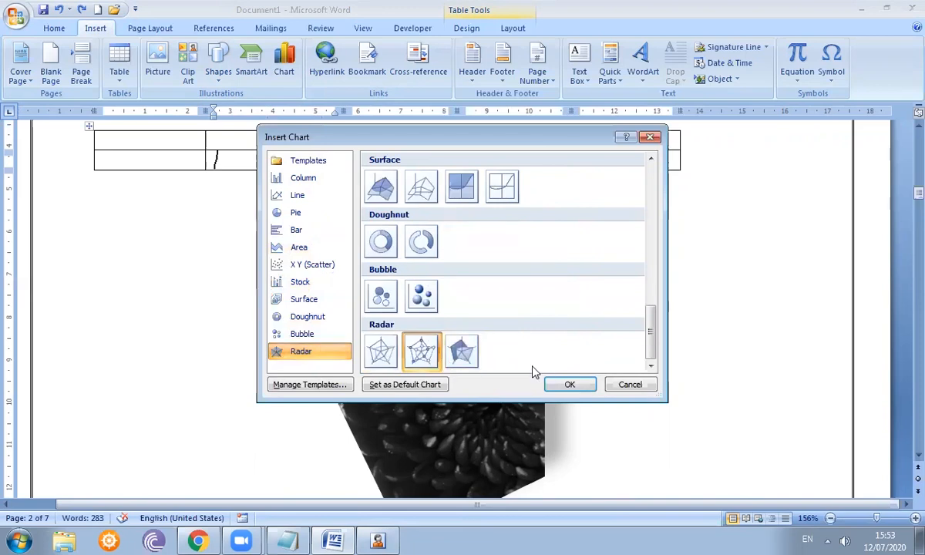
click(562, 385)
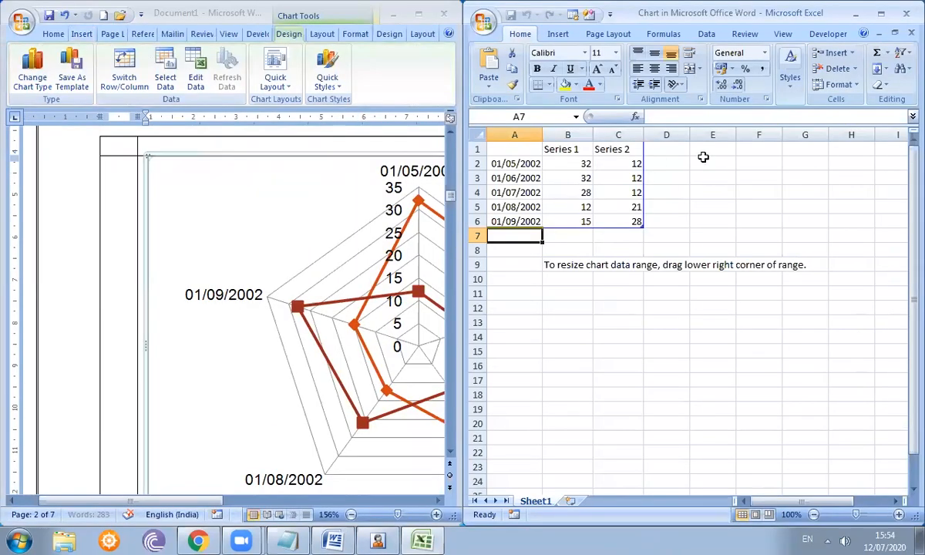
- Minimize the Excel chart data window and maximize the Word document window
click(861, 17)
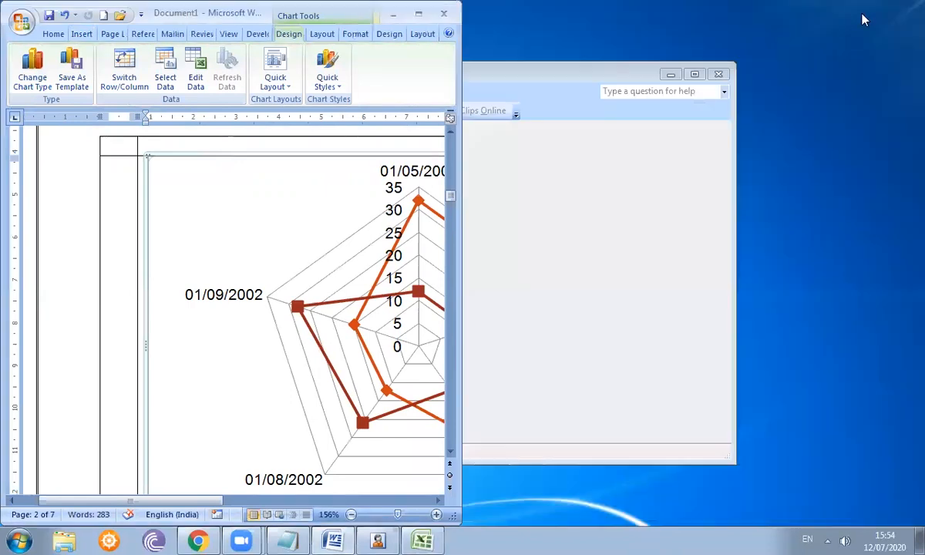
click(425, 14)
double_click(426, 15)
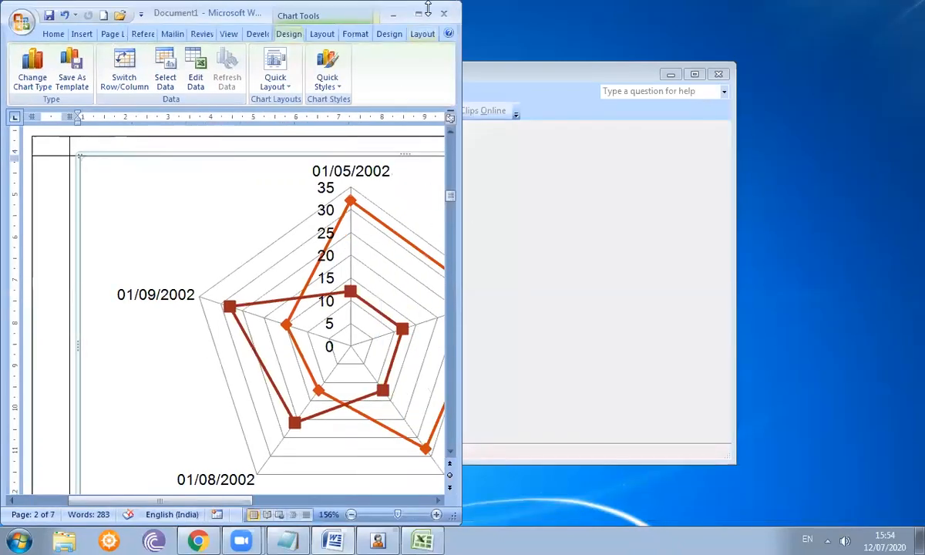
click(425, 14)
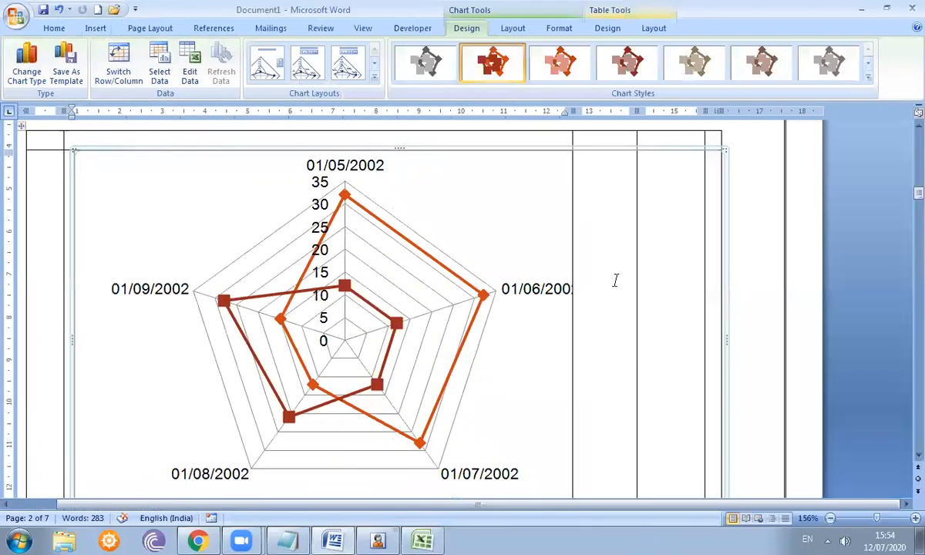
- Try the orange-and-pink third chart style on the radar chart, and apply the dark red fourth style
click(564, 64)
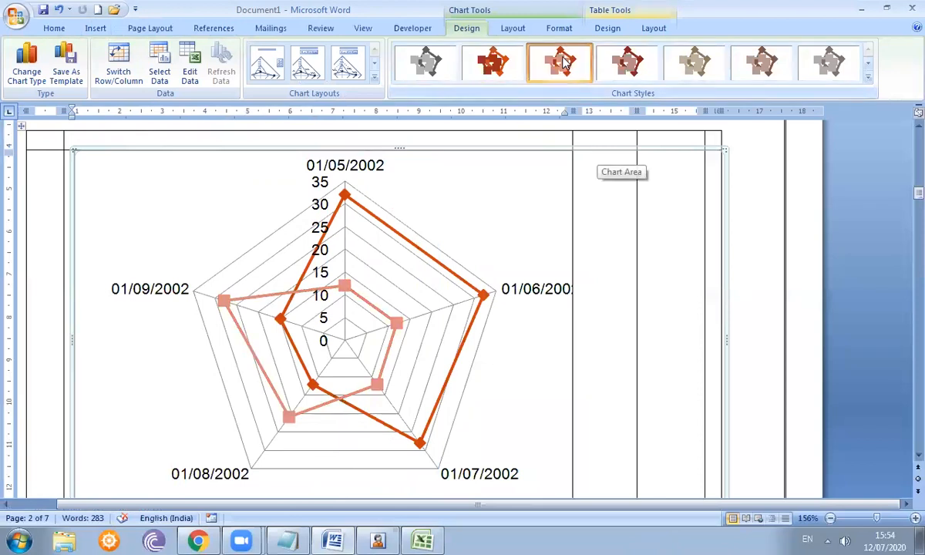
click(629, 64)
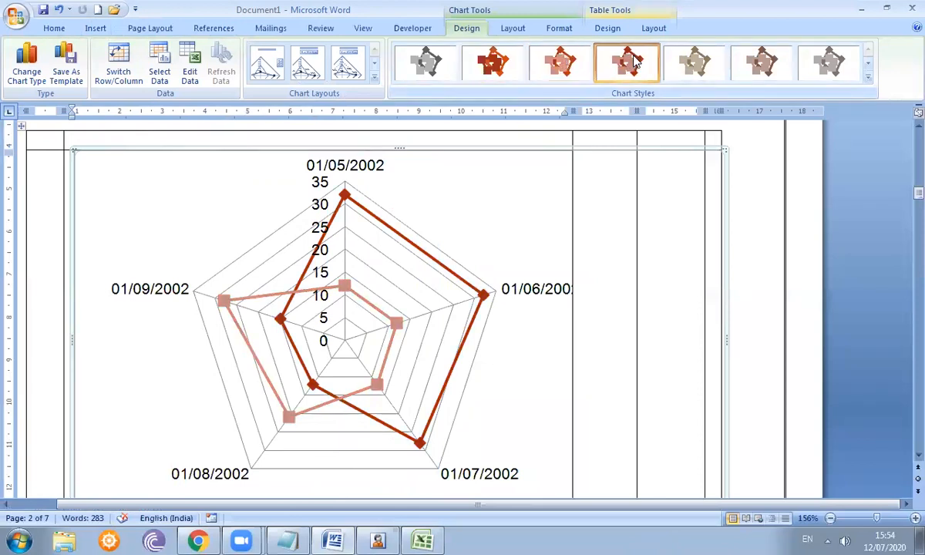
- Try the fifth to seventh chart styles on the radar chart, and apply the orange and dark red style from the gallery's third row
click(697, 65)
click(761, 65)
click(825, 67)
click(869, 75)
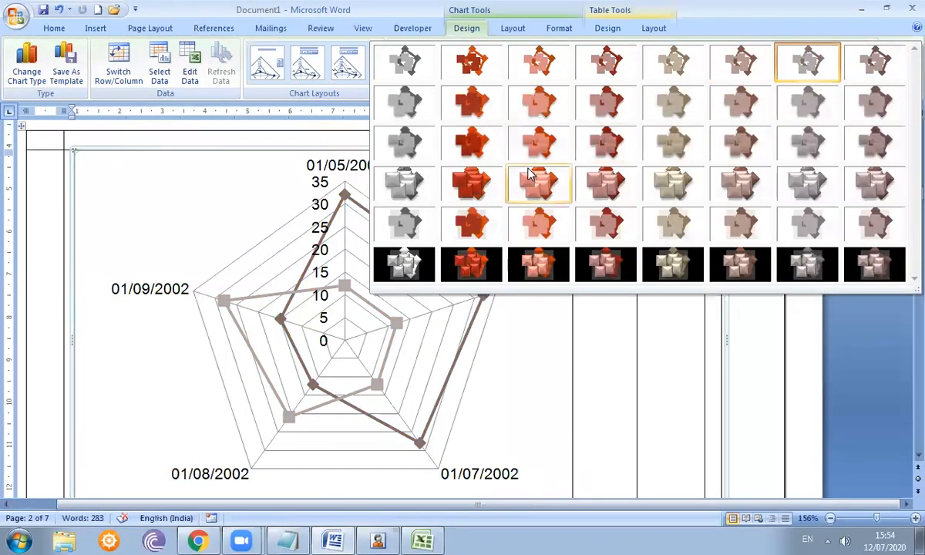
click(477, 160)
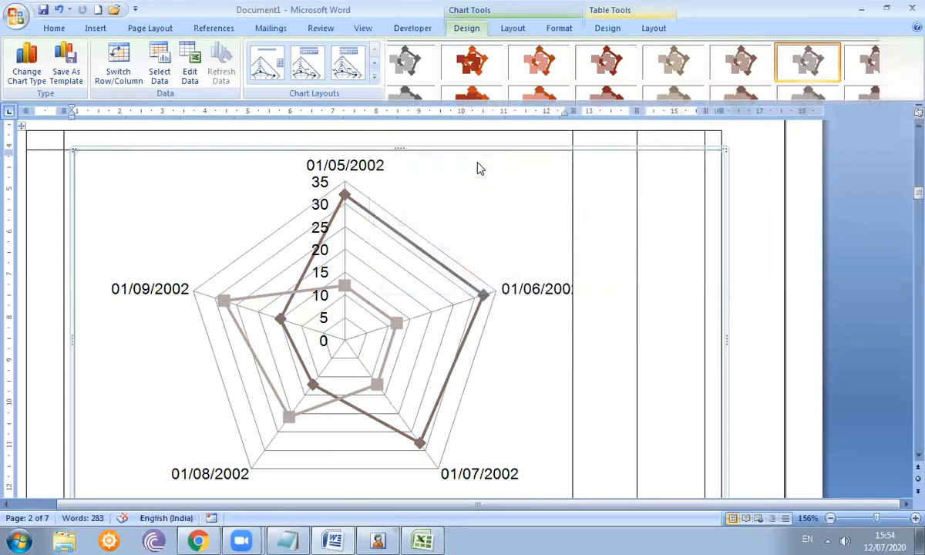
- Try the third and first chart layouts on the radar chart, and apply the fourth layout
click(351, 65)
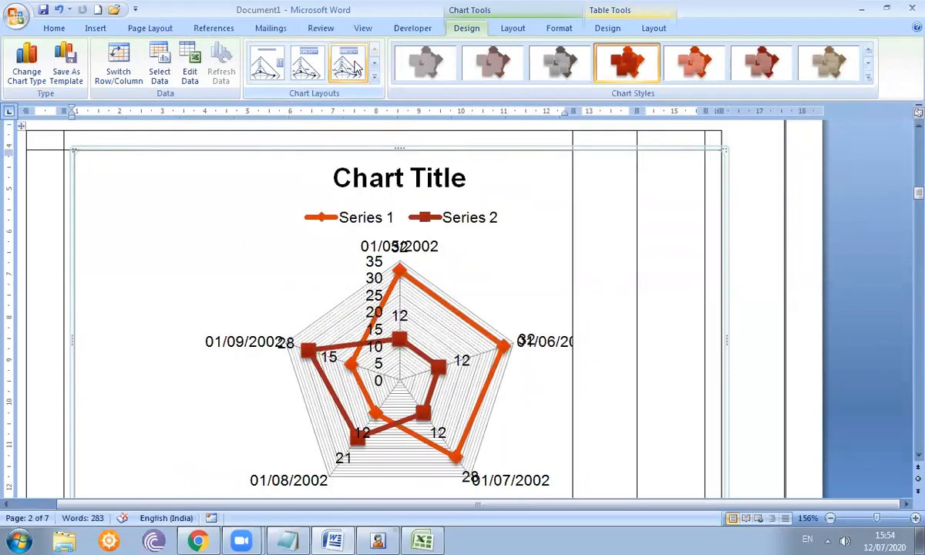
click(265, 63)
click(376, 81)
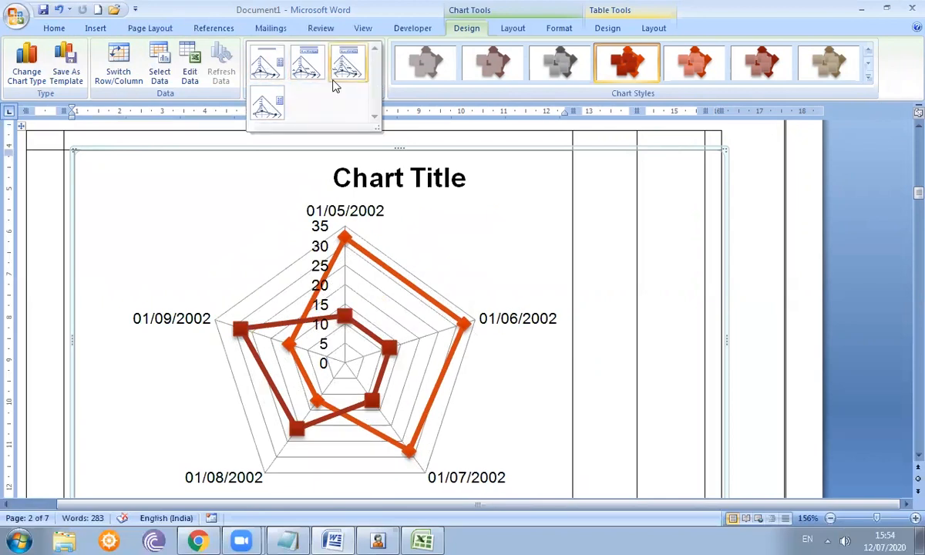
click(269, 97)
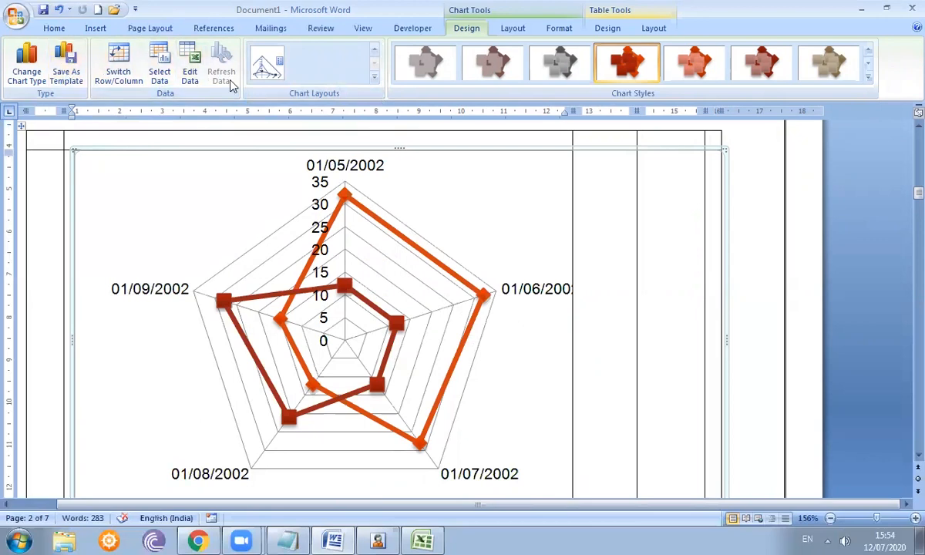
- Change the radar chart to a basic pie chart and minimize the Clip Organizer window
click(28, 77)
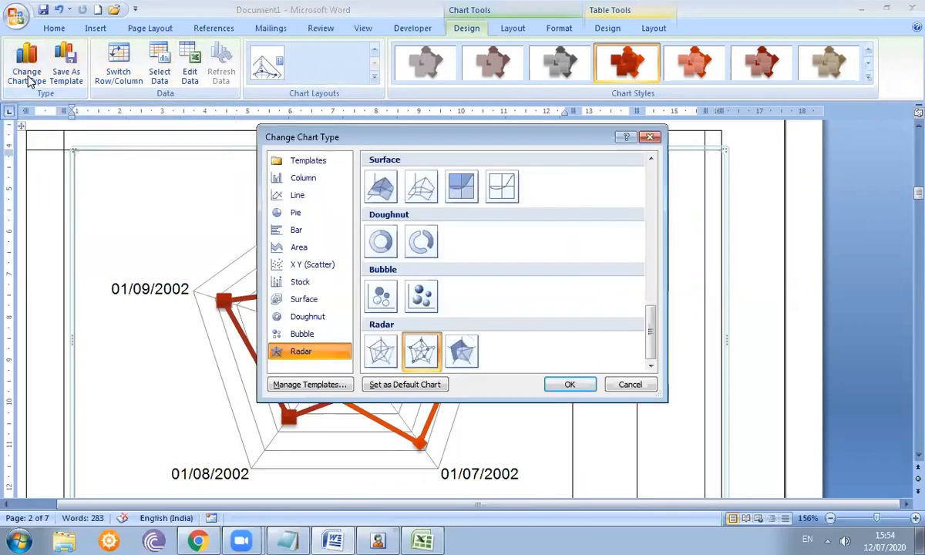
click(307, 218)
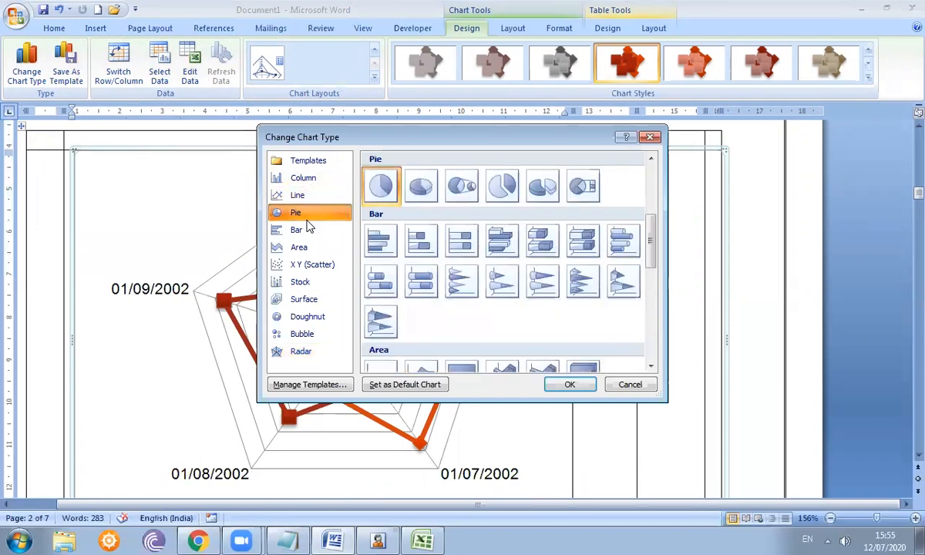
click(382, 185)
click(569, 384)
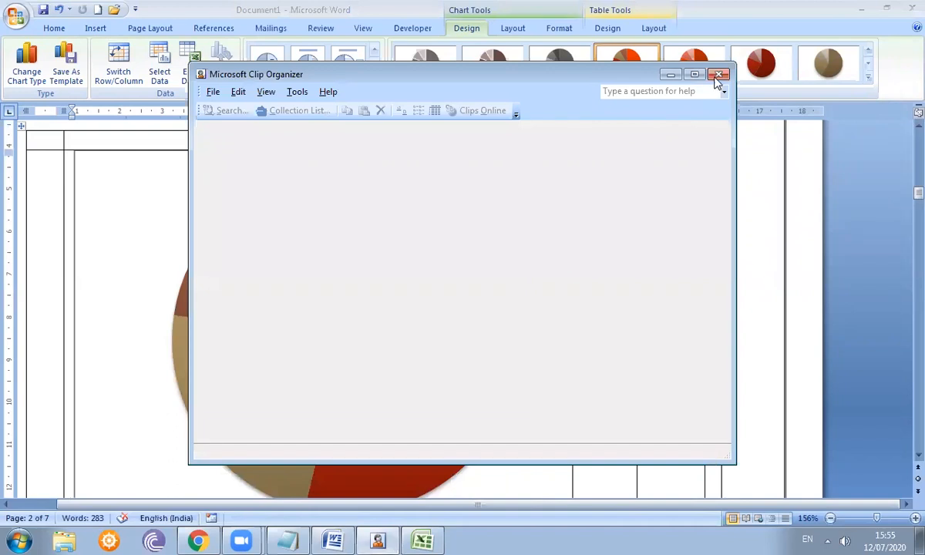
click(667, 75)
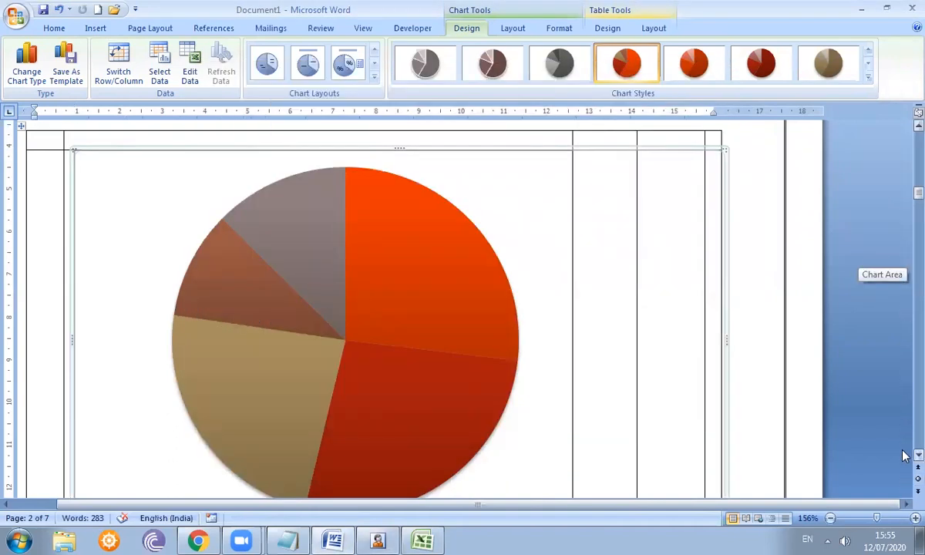
- Switch the rows and columns of the pie chart's data
scroll(904, 458, down, 1)
scroll(908, 456, down, 1)
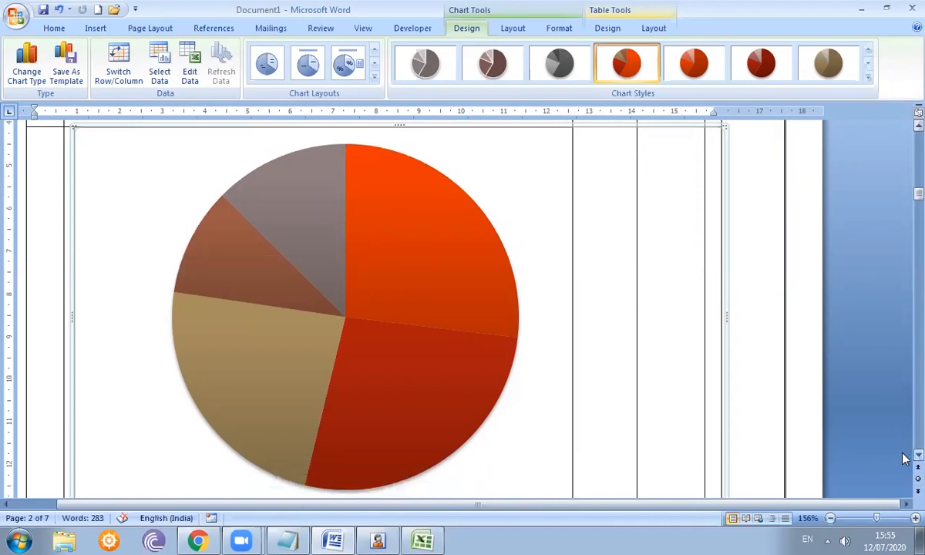
click(356, 275)
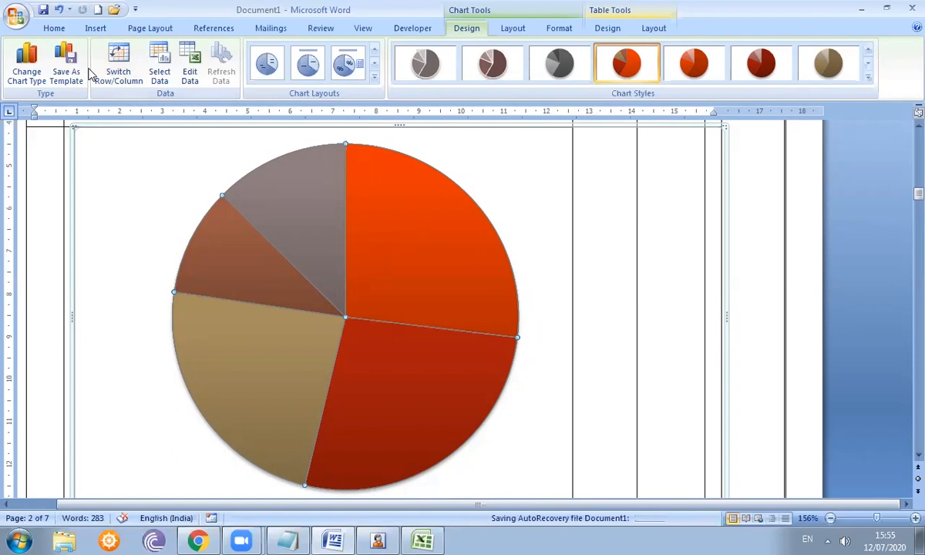
click(120, 64)
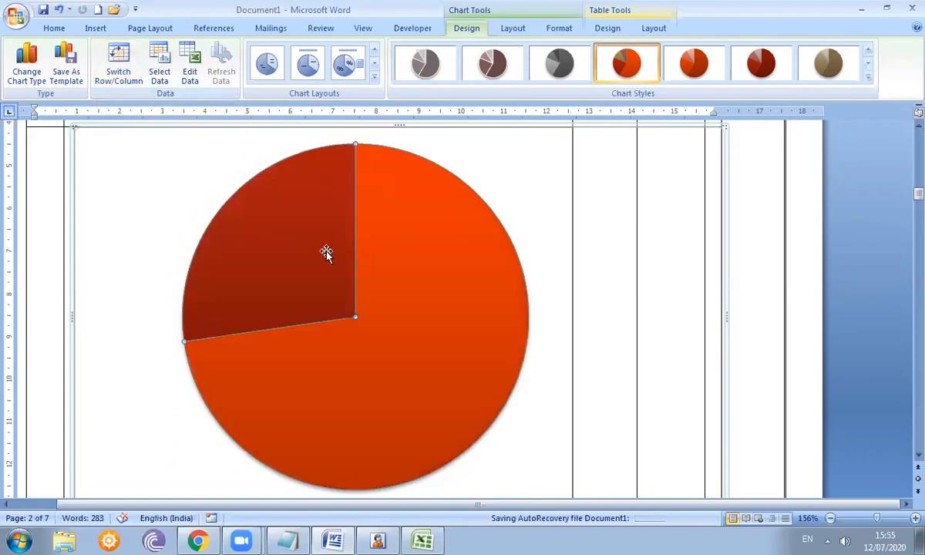
- Look at the pie chart's data source settings, and switch the data's rows and columns back
click(170, 74)
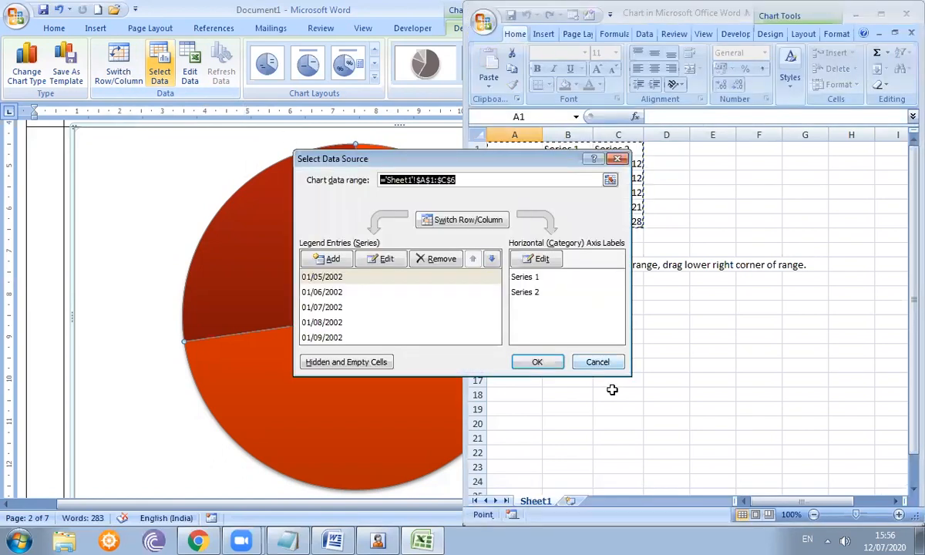
click(542, 362)
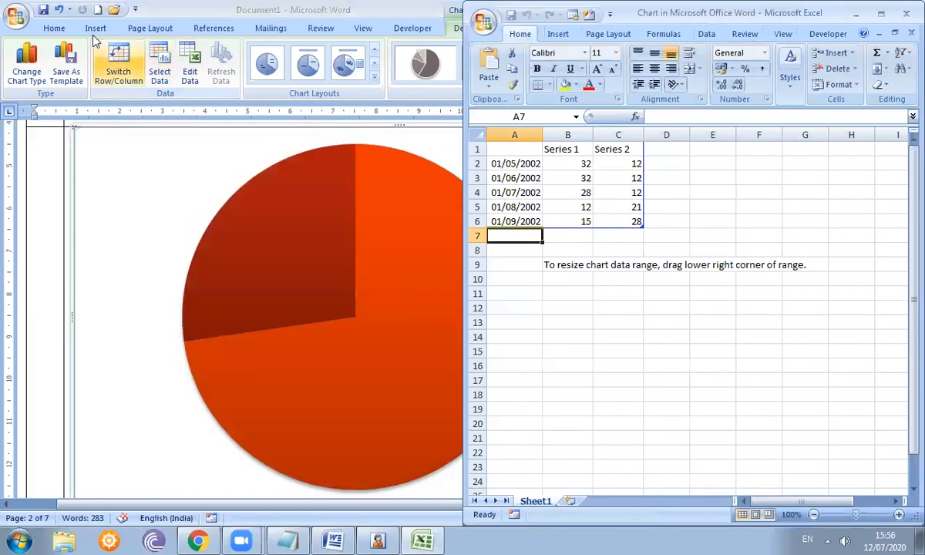
click(124, 63)
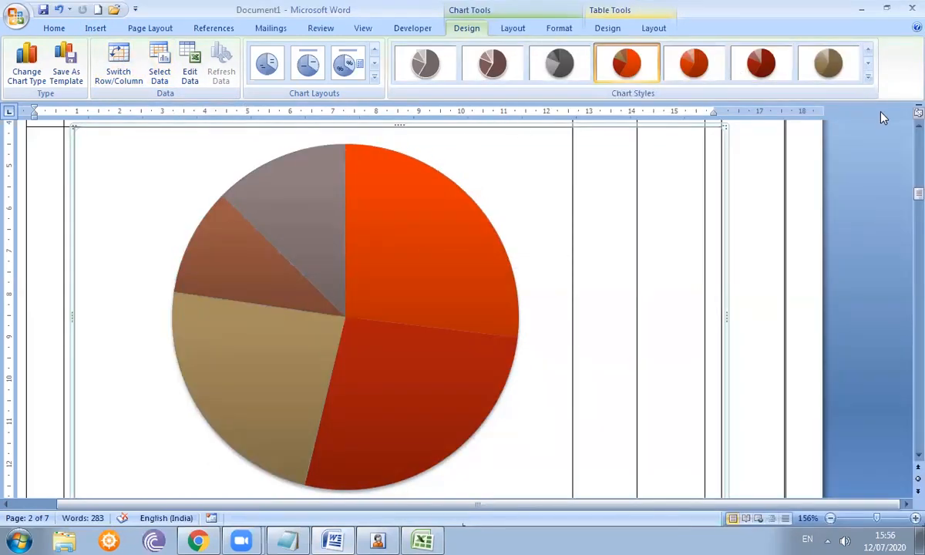
- Apply the brown chart style, sixth in the gallery's third row, to the pie chart
click(867, 77)
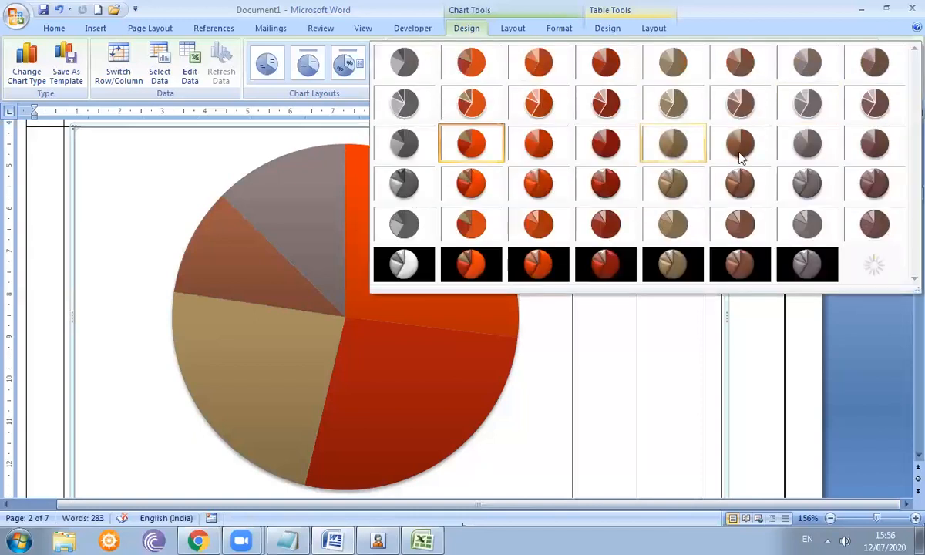
click(743, 151)
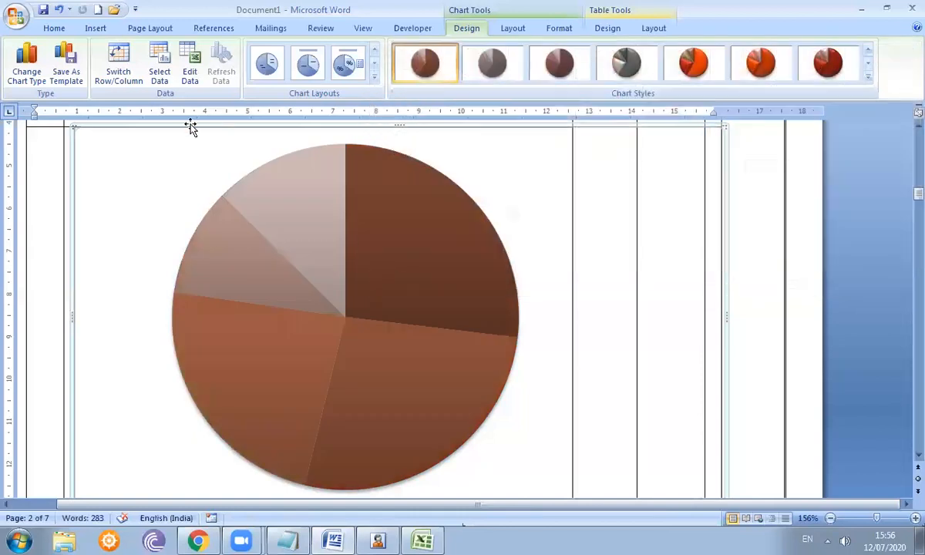
- Open the selection of SmartArt graphics for insertion
click(96, 29)
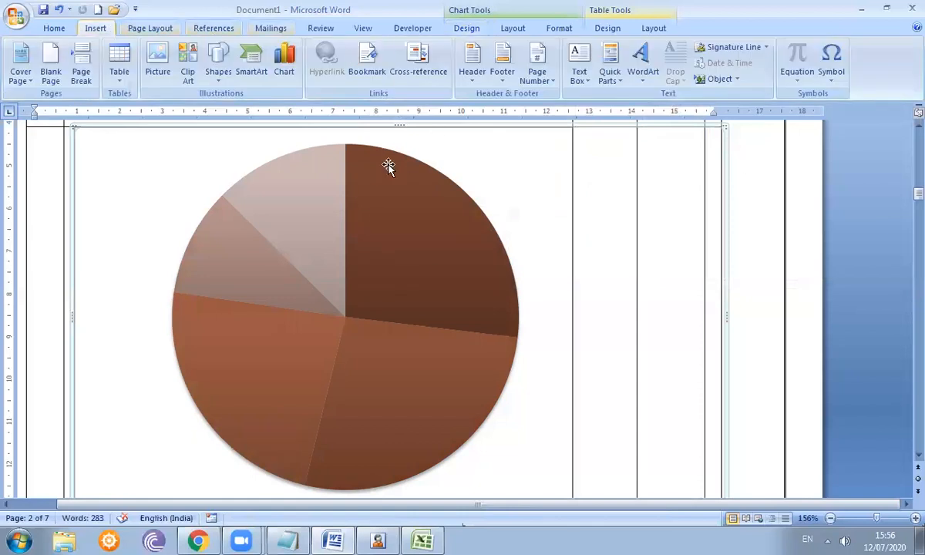
click(250, 68)
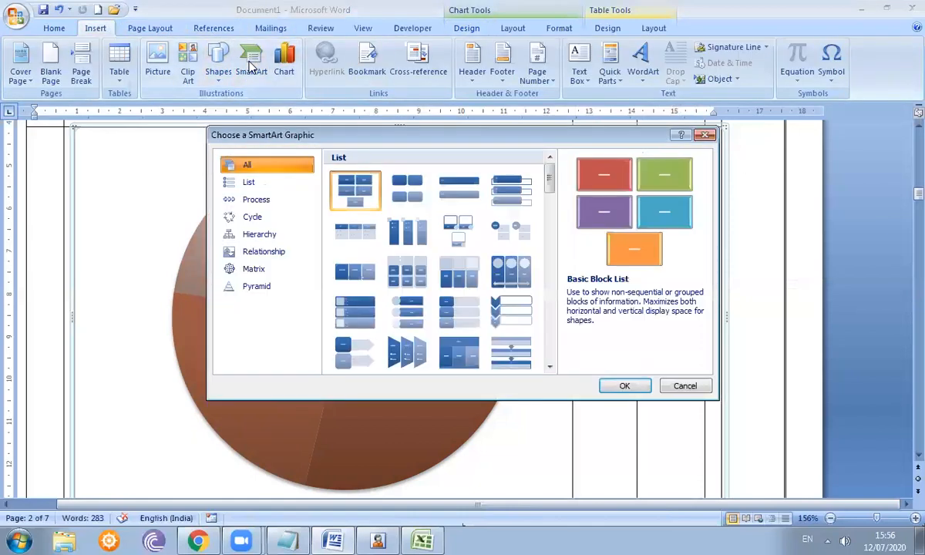